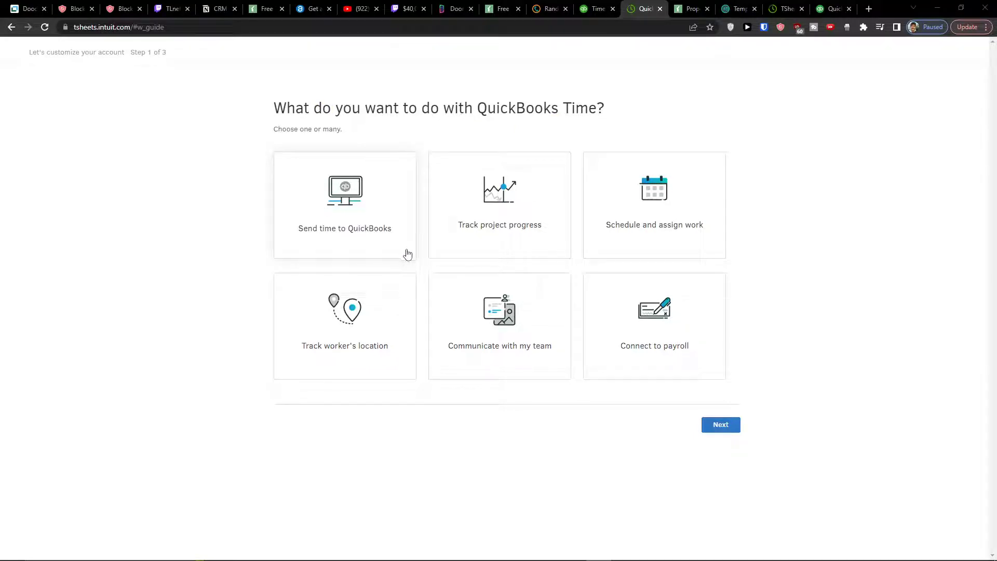
Pick all six goals (QuickBooks time, project progress, scheduling, location, communication, payroll) and continue.
click(473, 243)
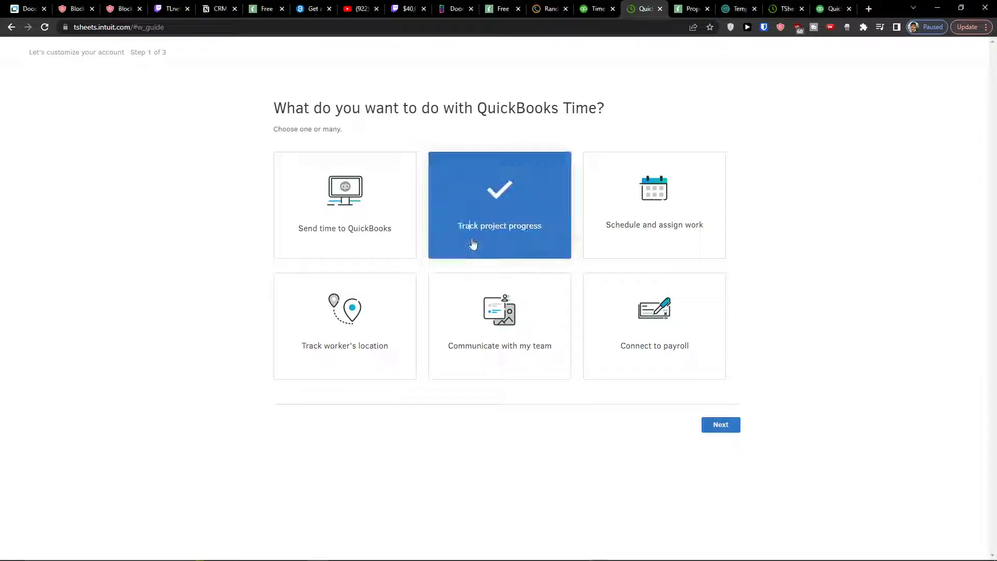
click(338, 232)
click(542, 317)
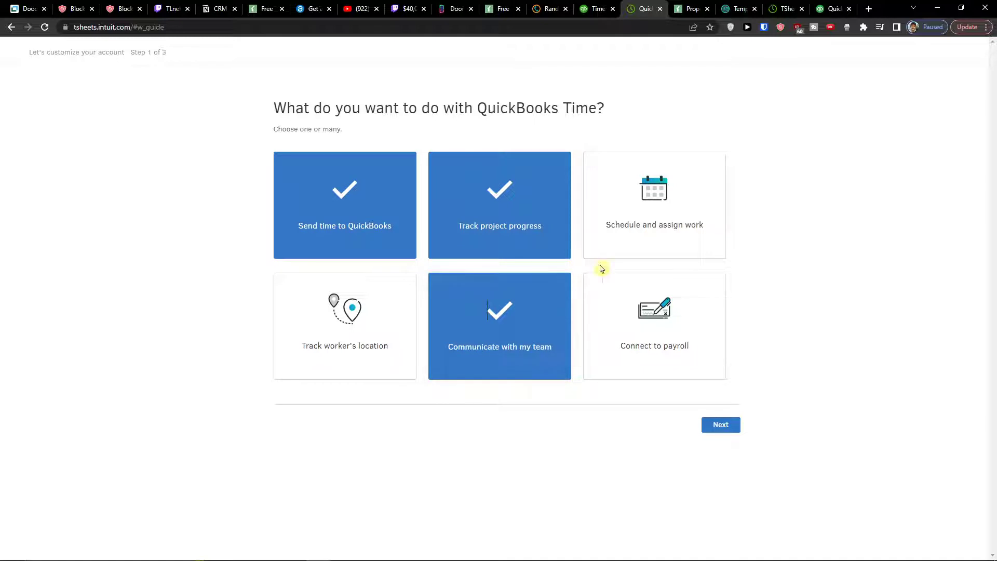
click(612, 239)
click(685, 311)
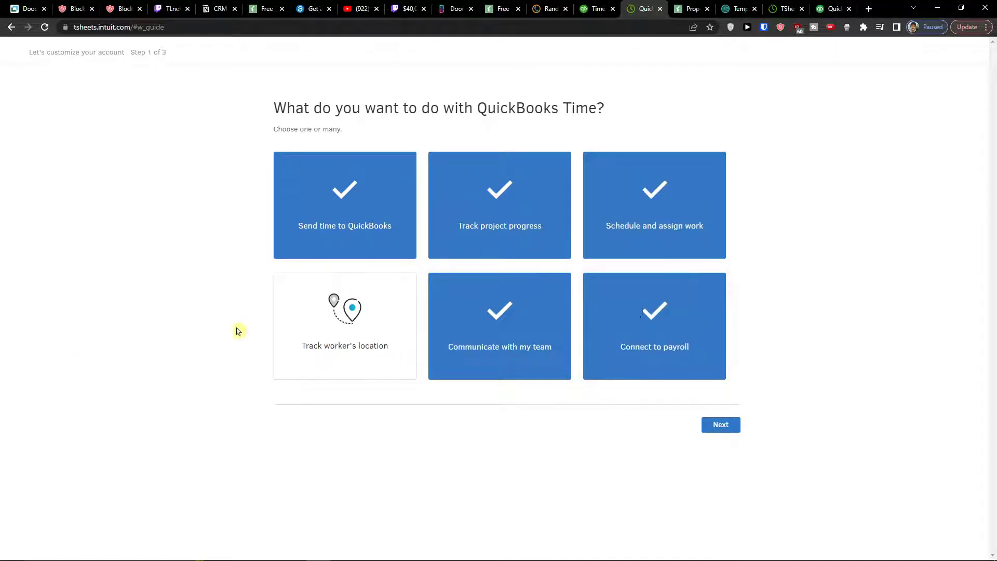
click(370, 323)
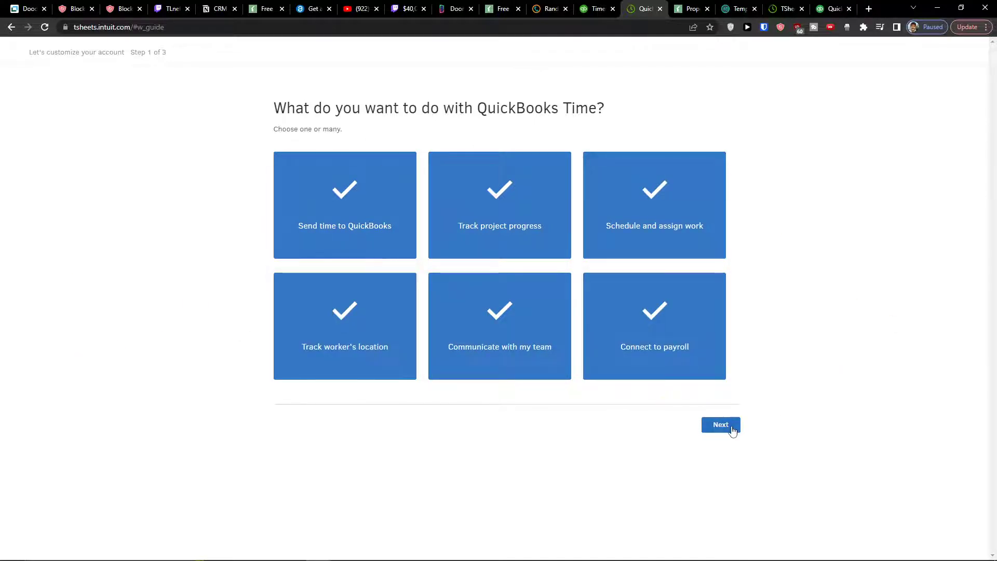
click(722, 424)
Enter the owner's first and last name, choose Construction > Commercial and team size 0-4.
click(365, 162)
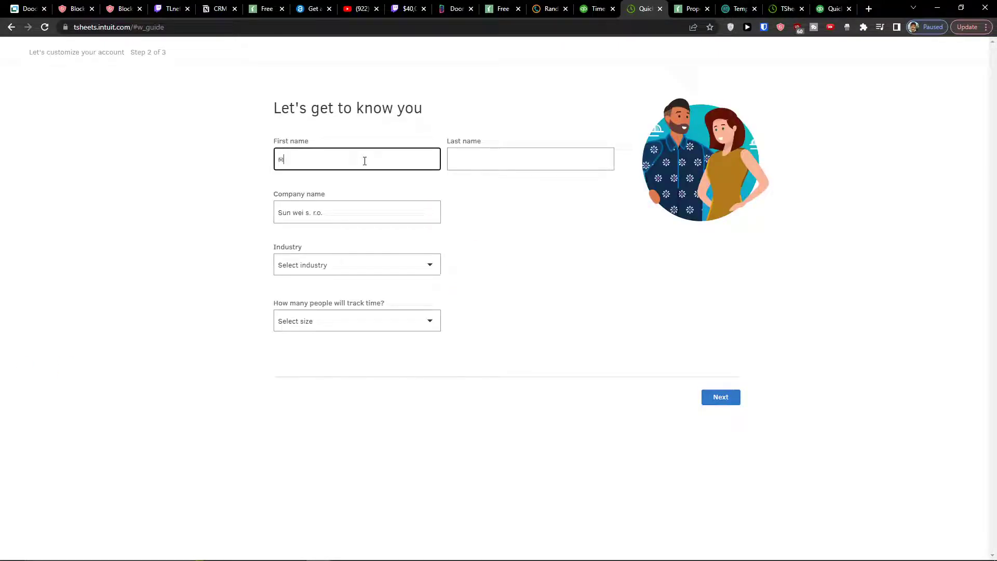
key(Tab)
text(Sto)
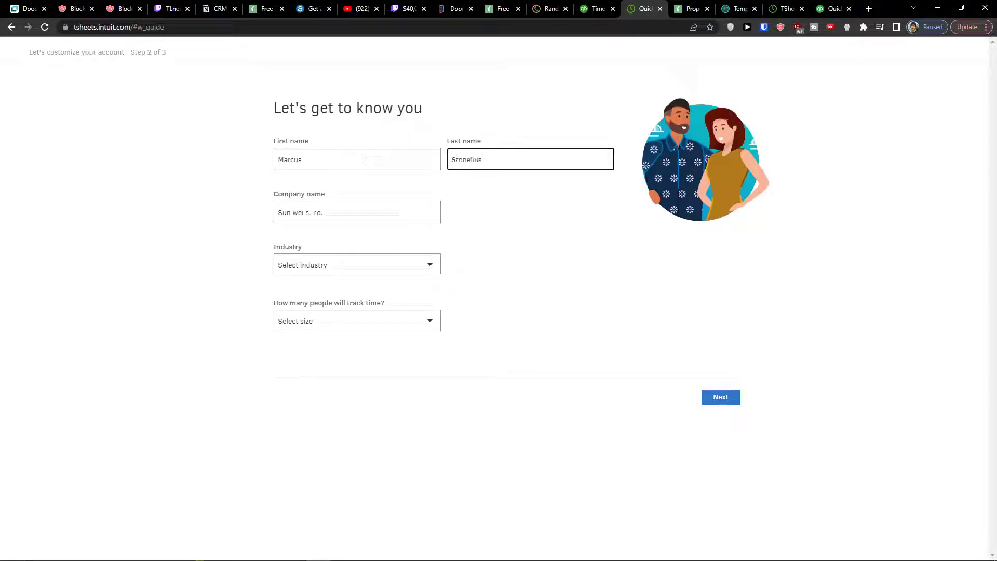
click(390, 262)
click(359, 322)
click(548, 270)
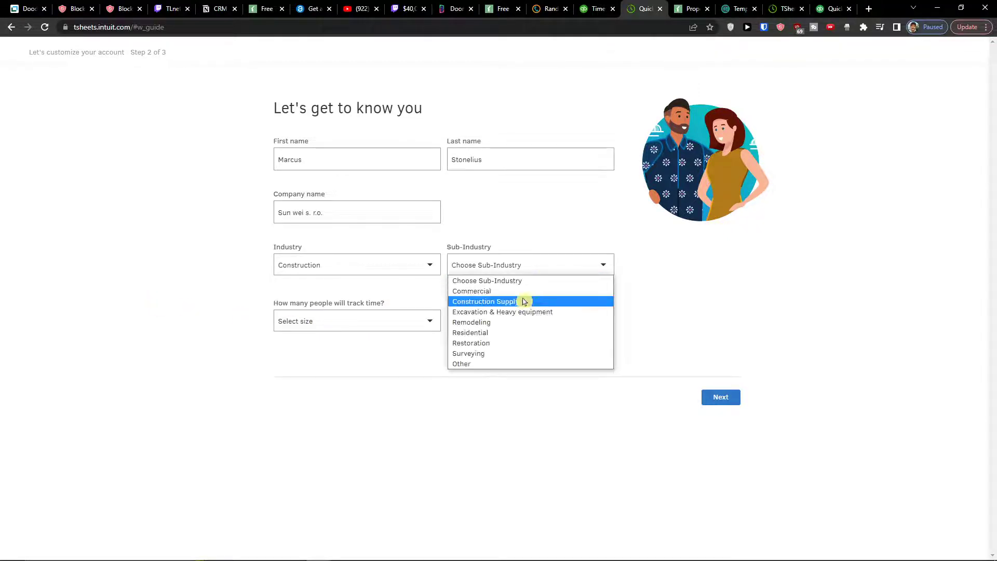
click(517, 291)
click(327, 325)
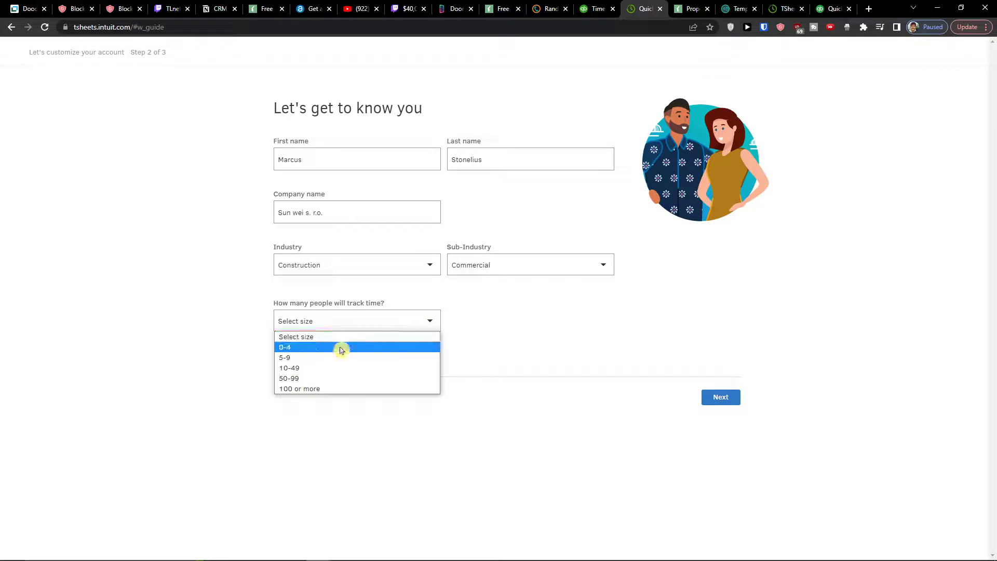
click(341, 348)
click(720, 397)
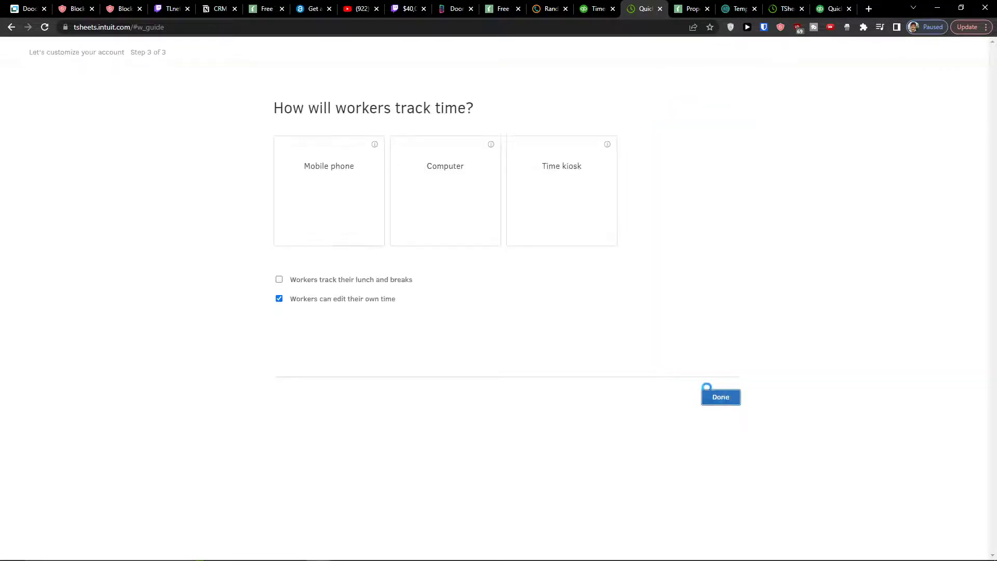
Have workers track time by Mobile phone and finish the setup wizard.
drag(379, 104, 488, 117)
click(529, 117)
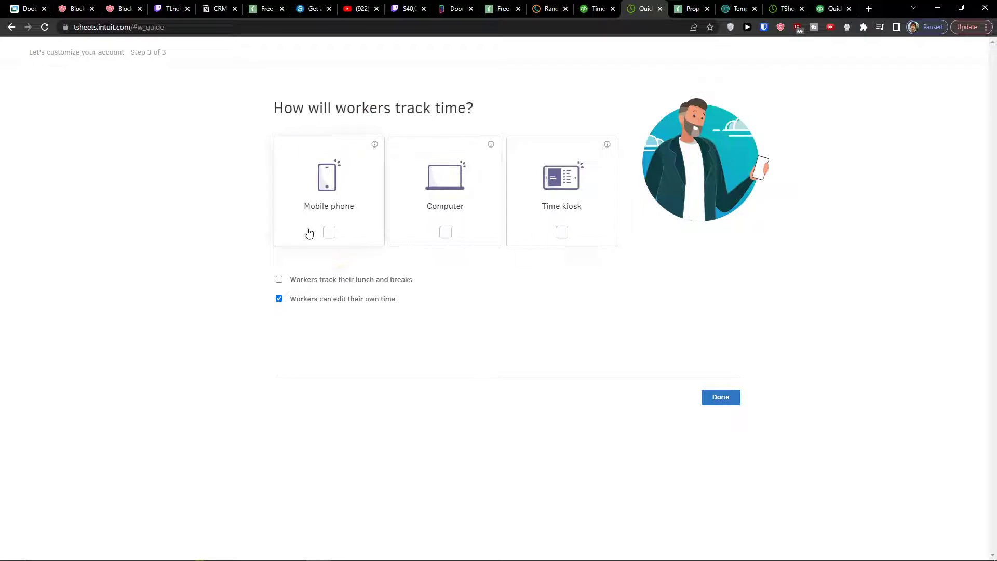
click(329, 232)
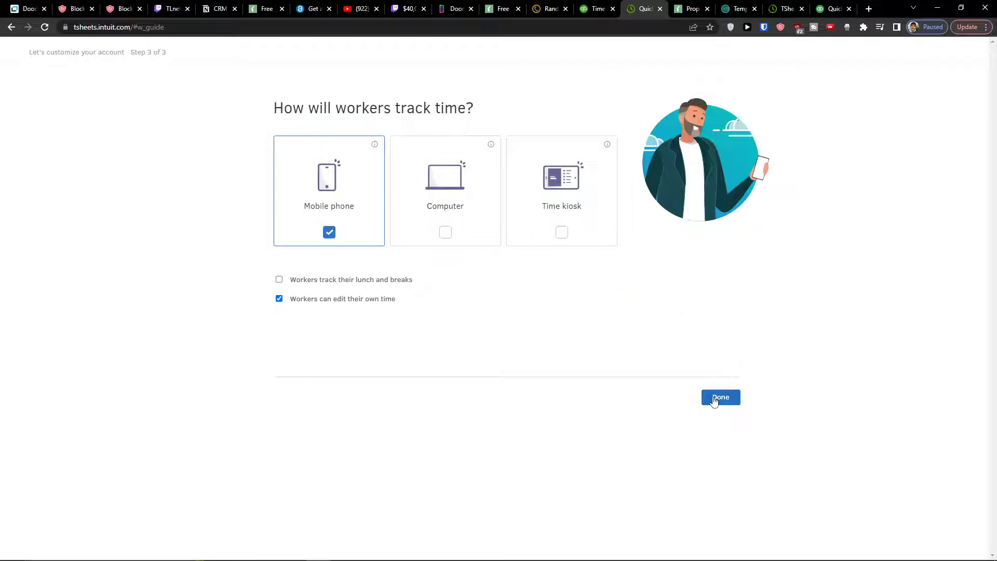
click(714, 398)
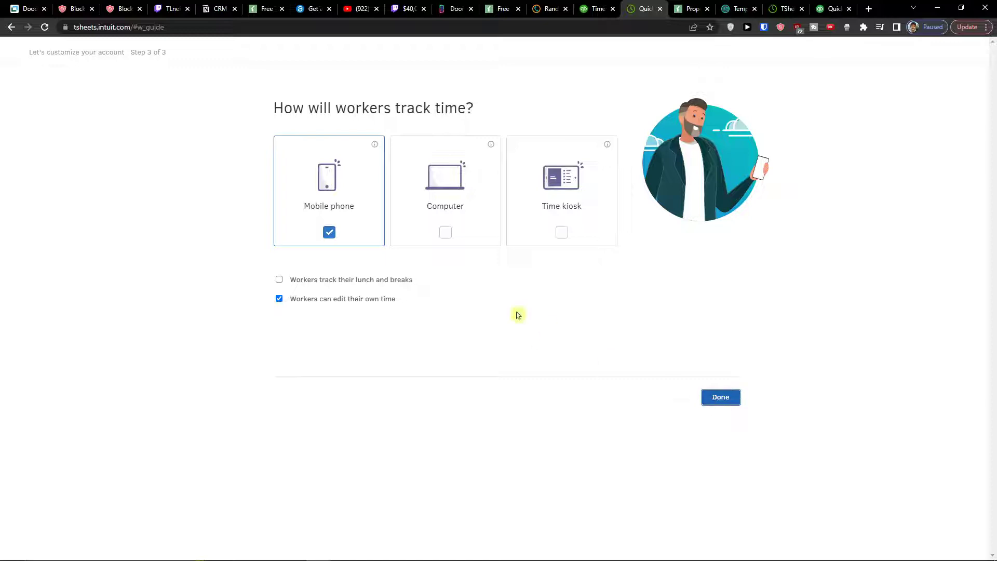
click(445, 232)
Confirm setup with Done and skip the introductory video dialog.
click(716, 400)
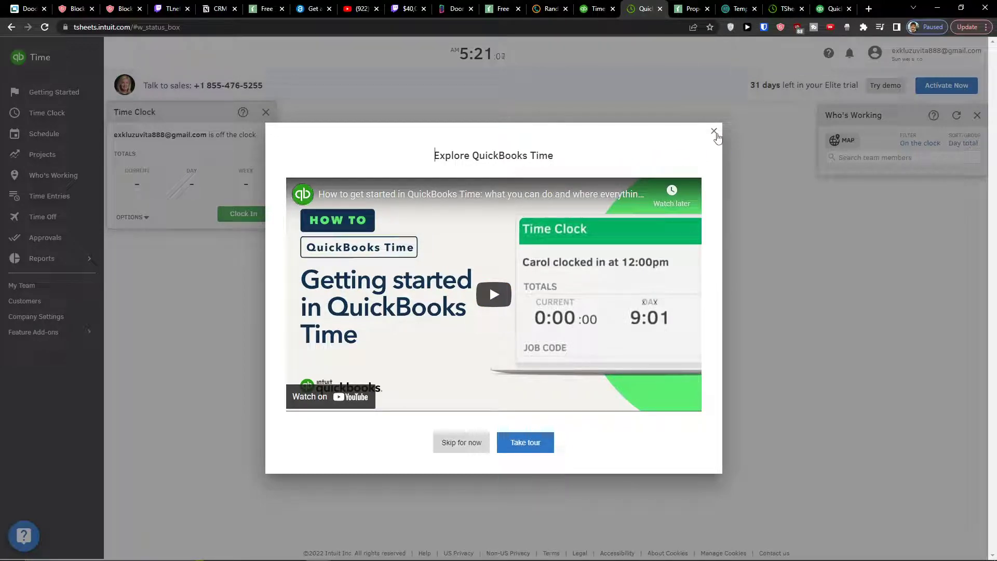
drag(717, 136, 459, 423)
click(452, 444)
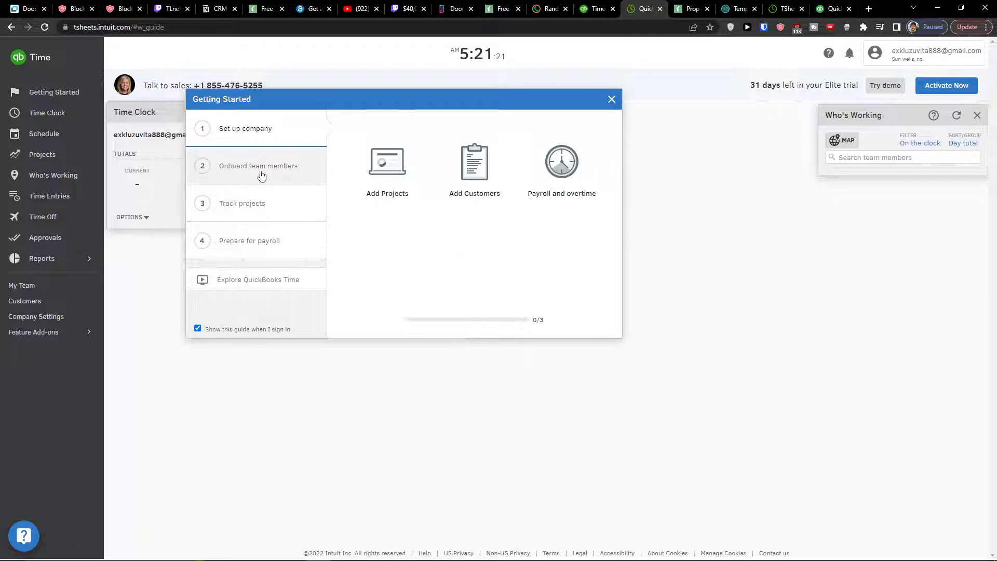
Open the Projects window from the Getting Started guide's Add Projects option.
click(281, 171)
click(279, 140)
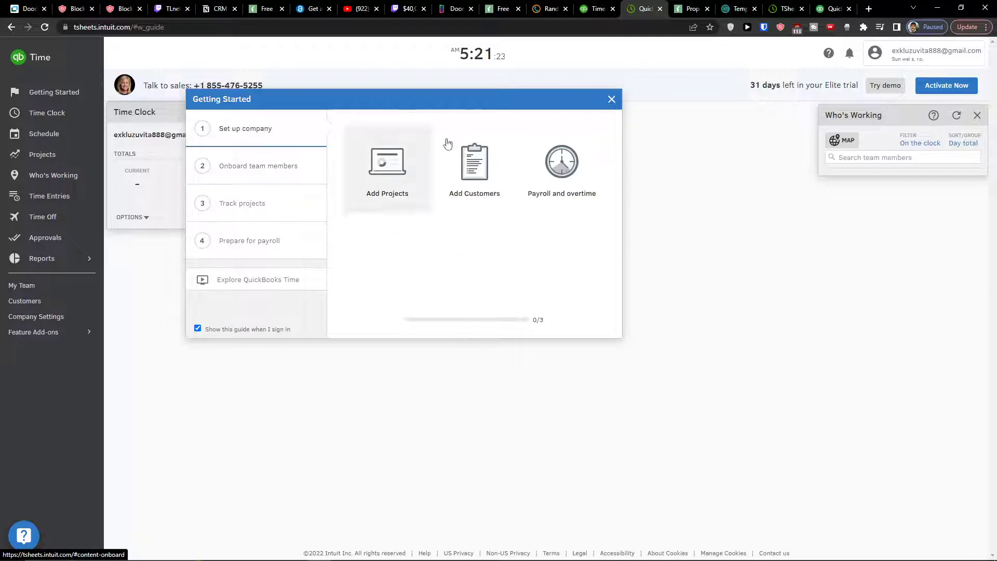
click(400, 159)
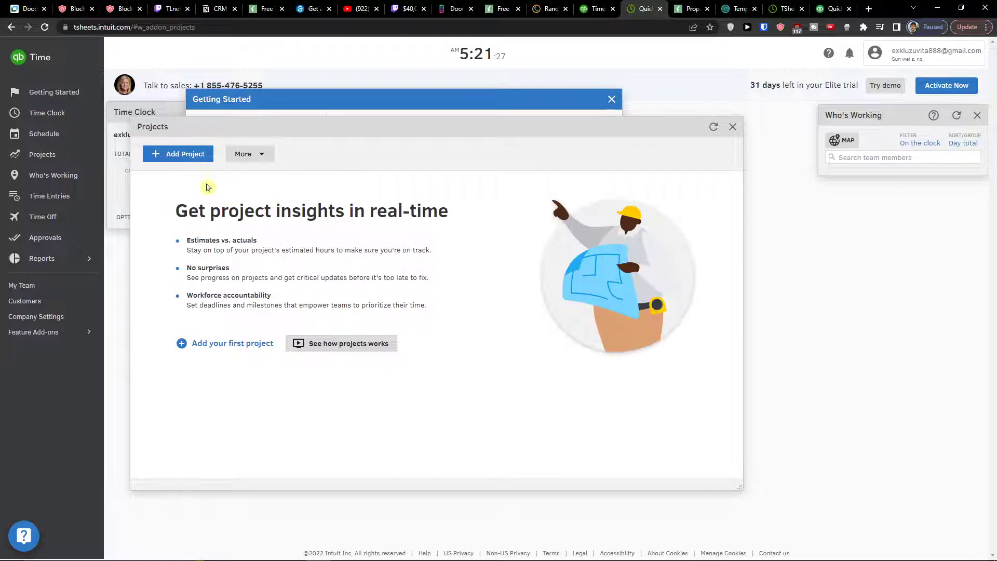
Create project 'Youtube Channel' running July 30 to August 3, 2022, described 'Here we will create youtube videos'.
drag(234, 125, 376, 114)
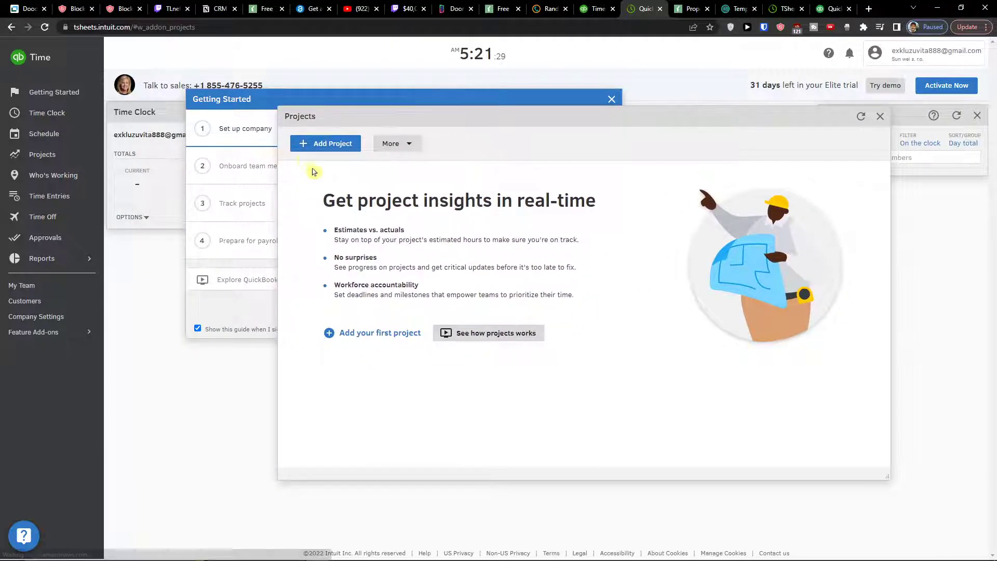
click(335, 146)
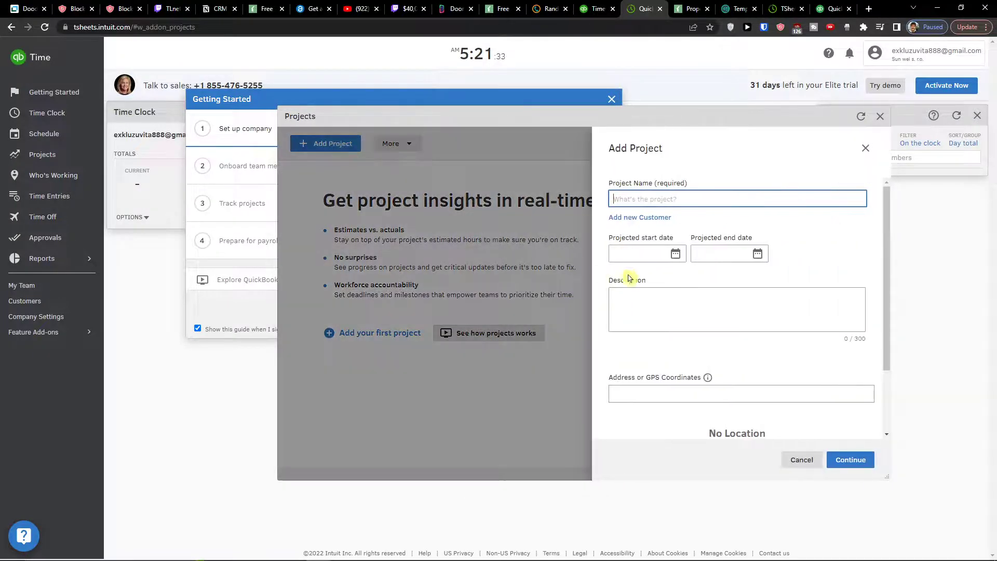
text(You)
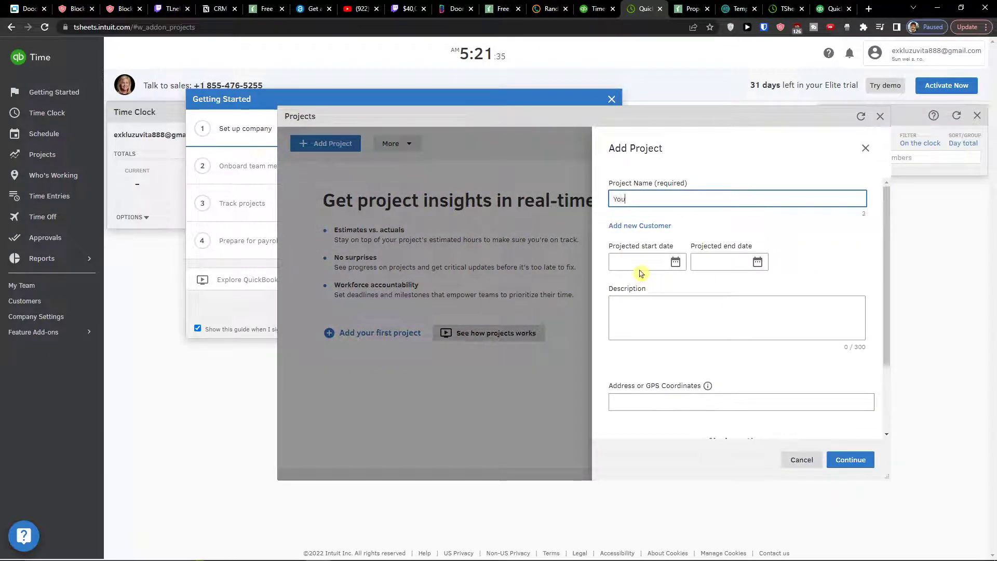
text(tube Channel)
click(675, 262)
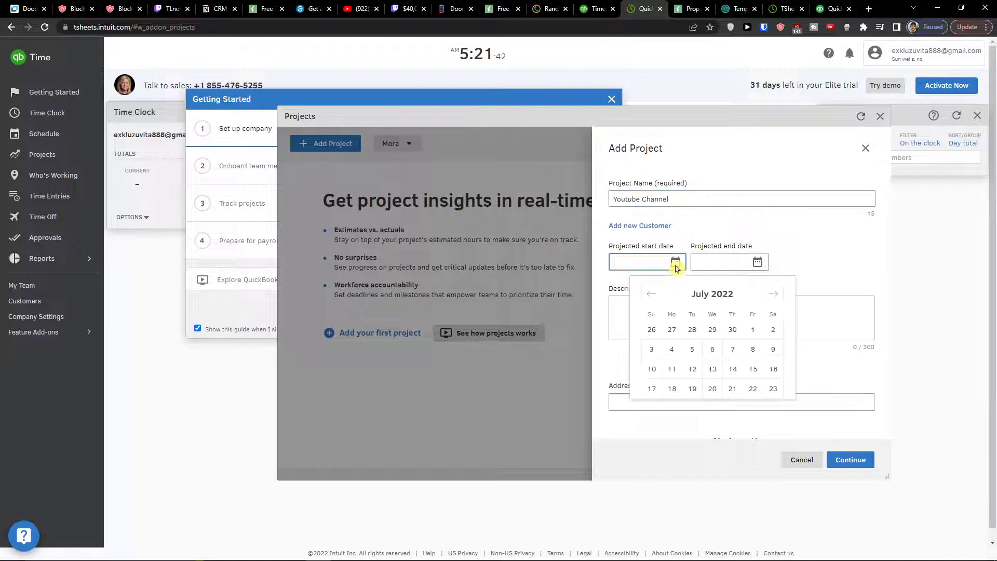
click(772, 408)
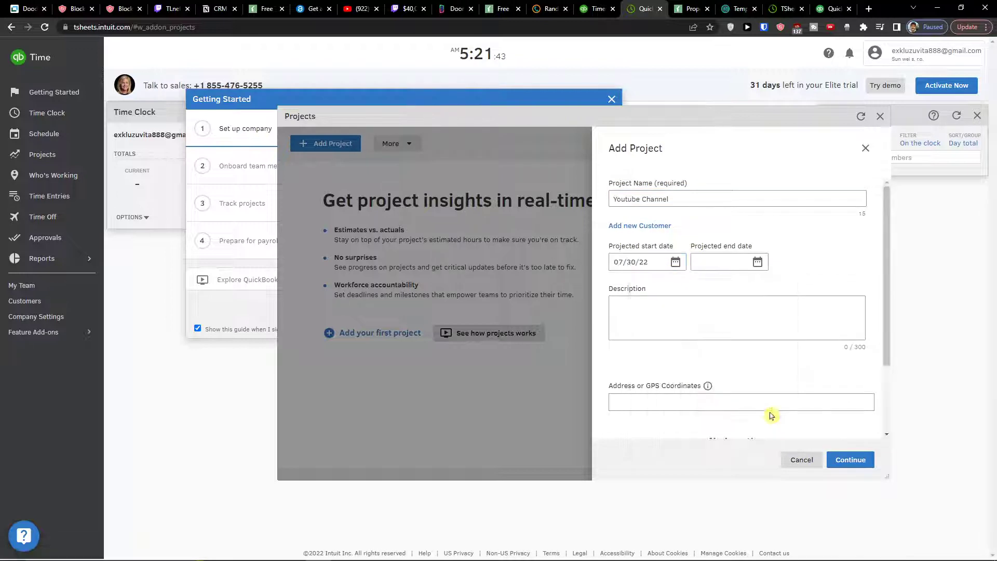
click(757, 263)
click(850, 307)
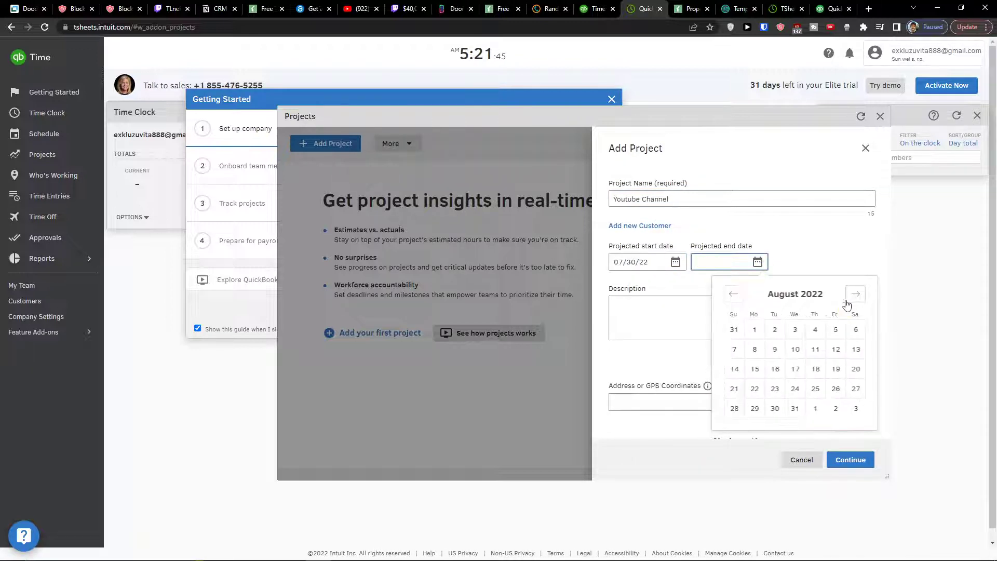
click(795, 332)
click(712, 321)
scroll(716, 317, down, 2)
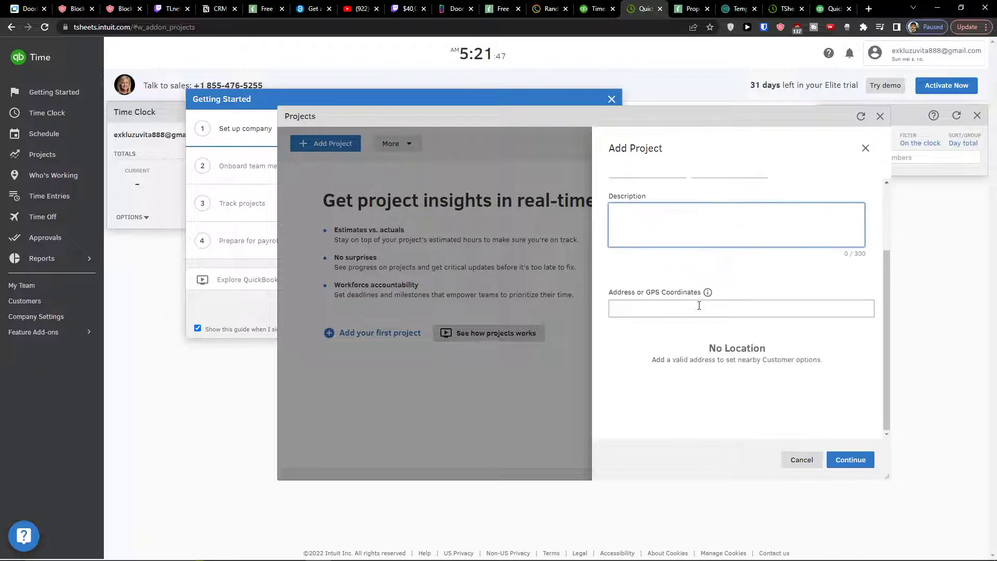
scroll(719, 314, up, 2)
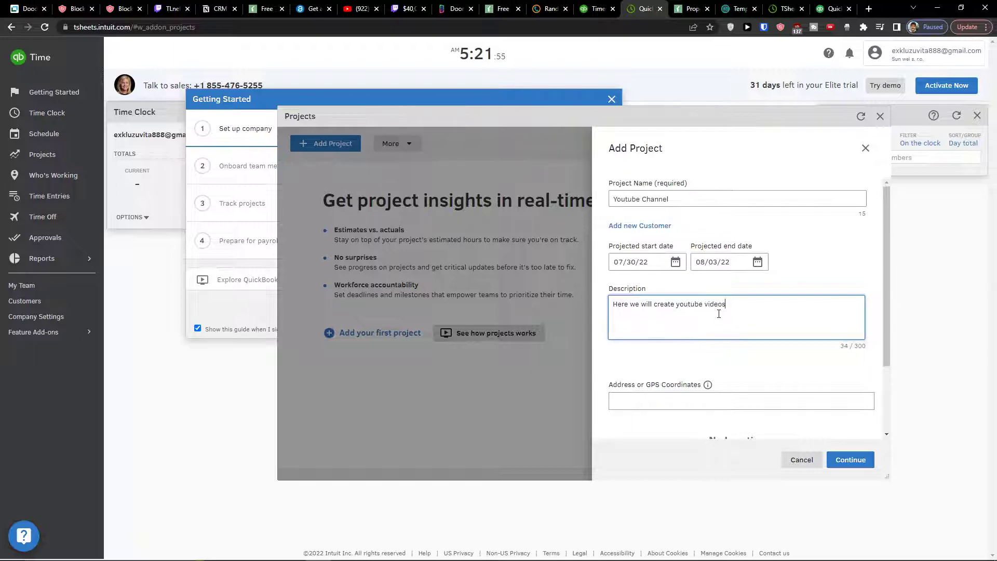
Add and save a new customer for the project, then submit the project form.
click(638, 229)
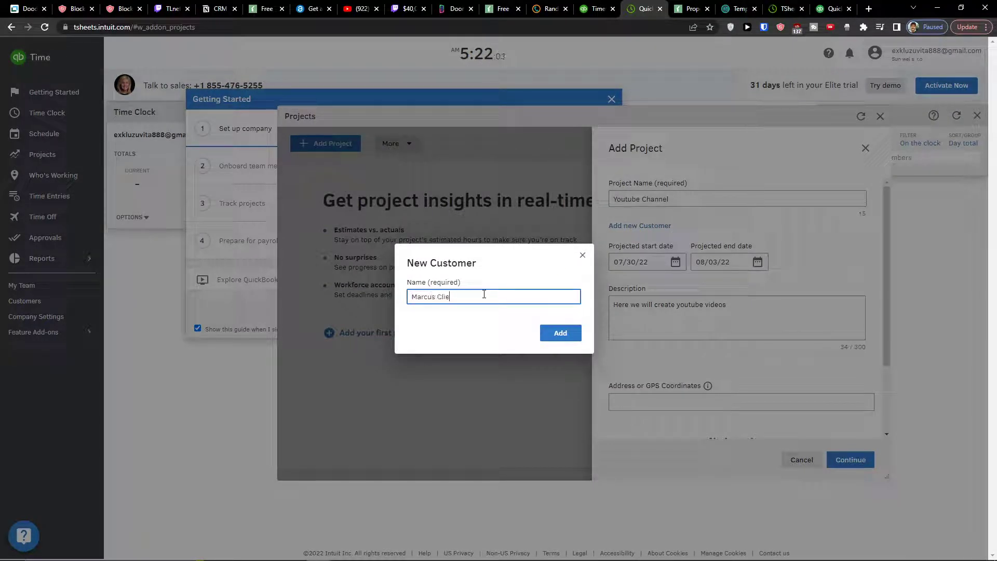
click(560, 333)
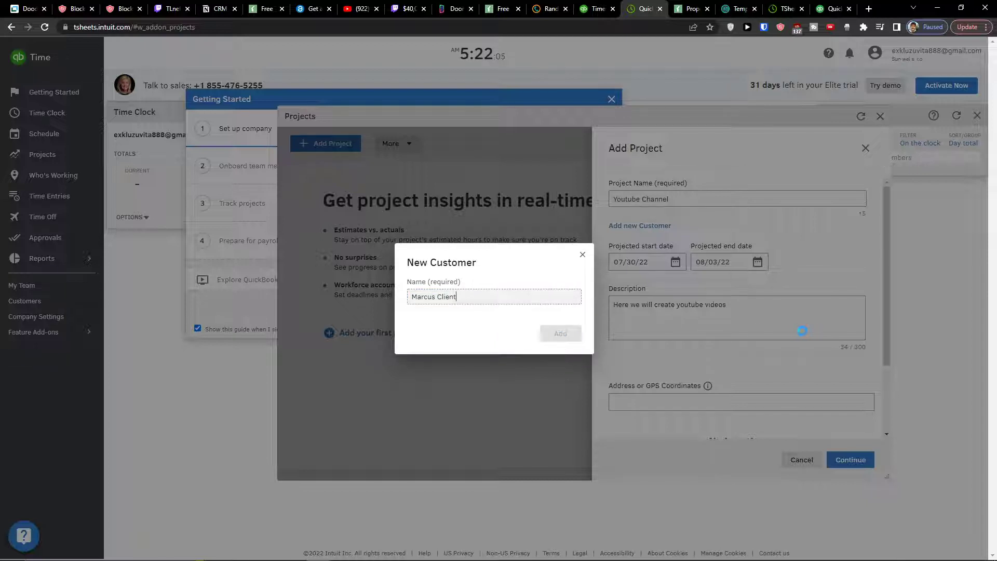
key(ctrl+plus)
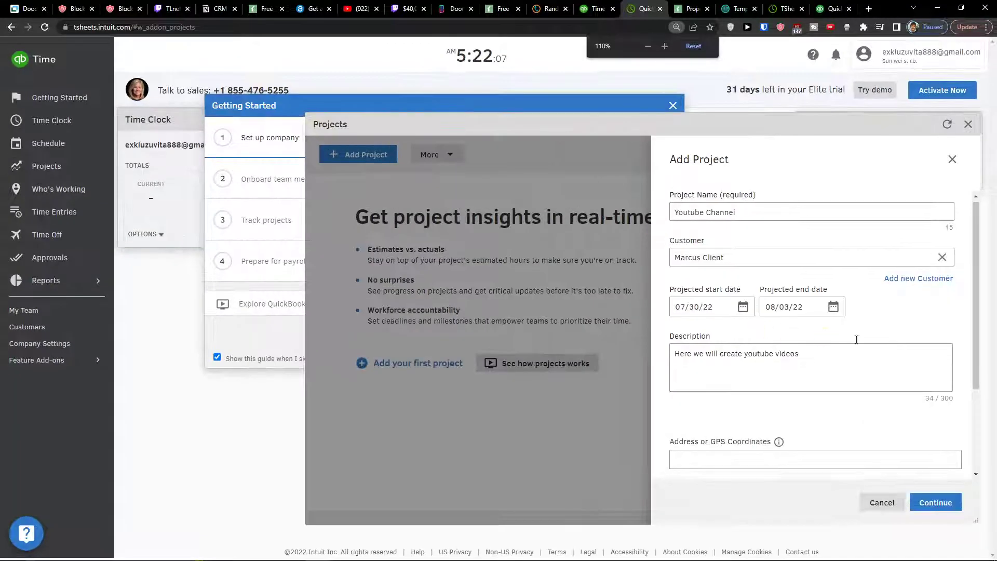
scroll(857, 339, down, 2)
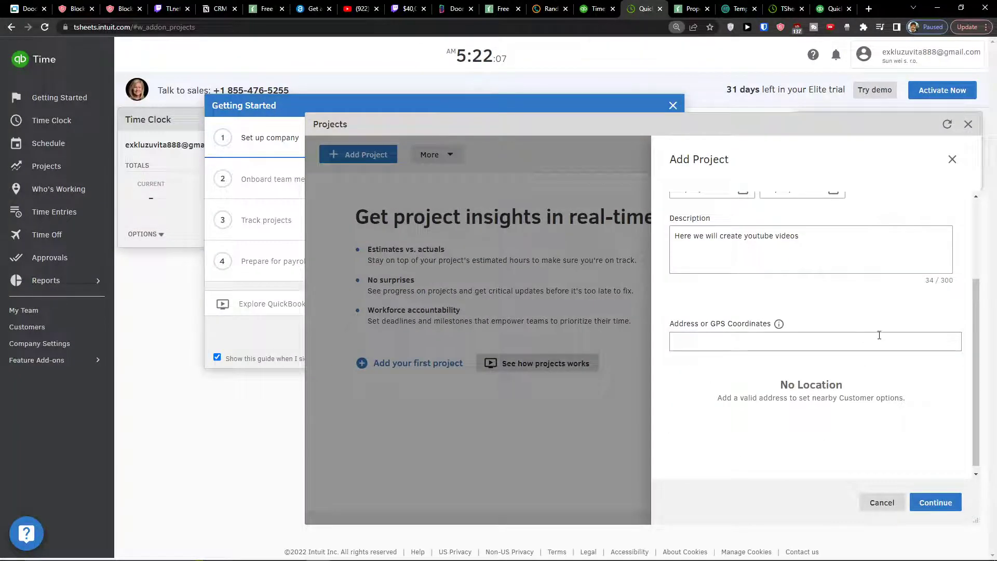
click(938, 508)
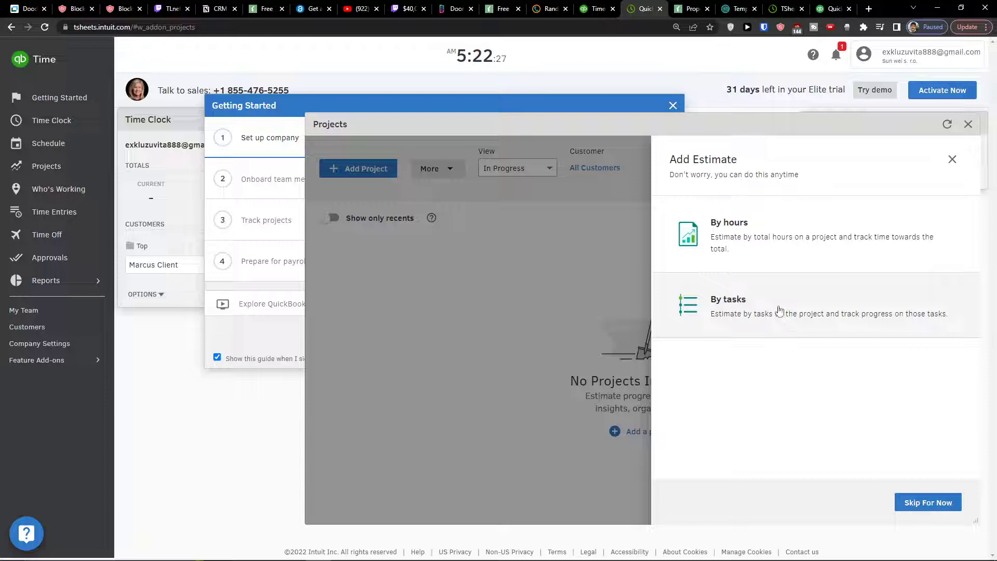
Give the Youtube Channel project a 50-hour estimate by hours.
click(778, 254)
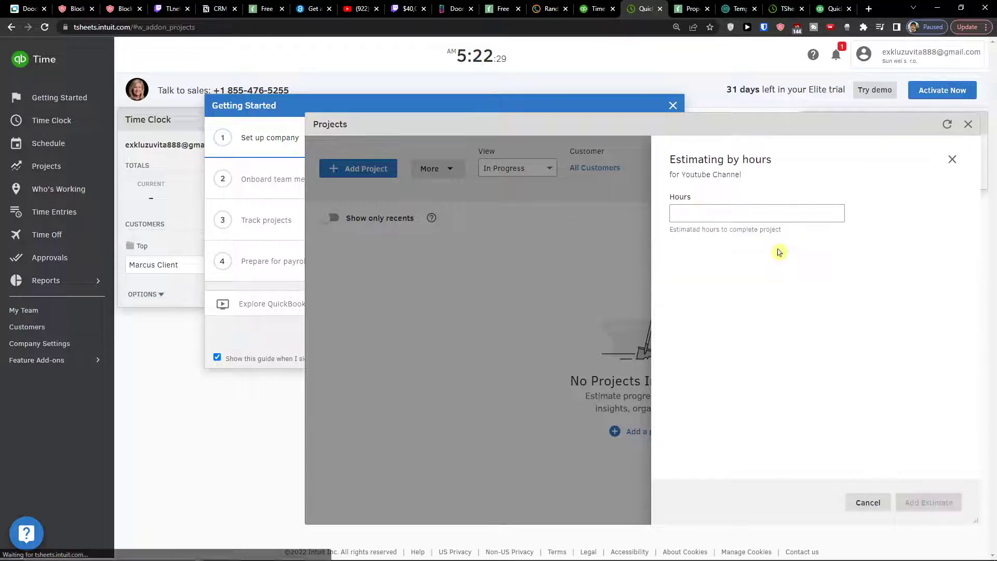
click(738, 215)
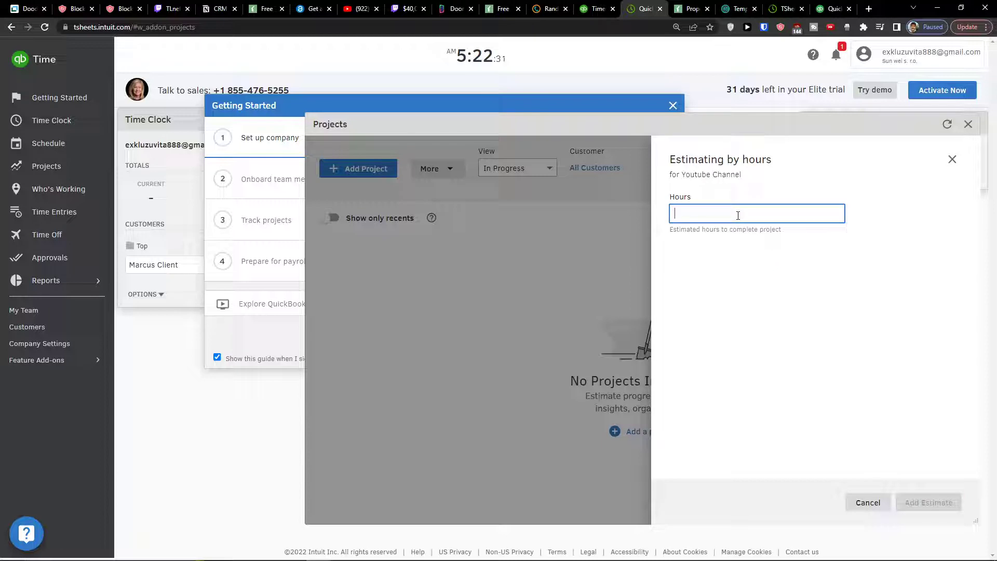
text(50)
click(906, 502)
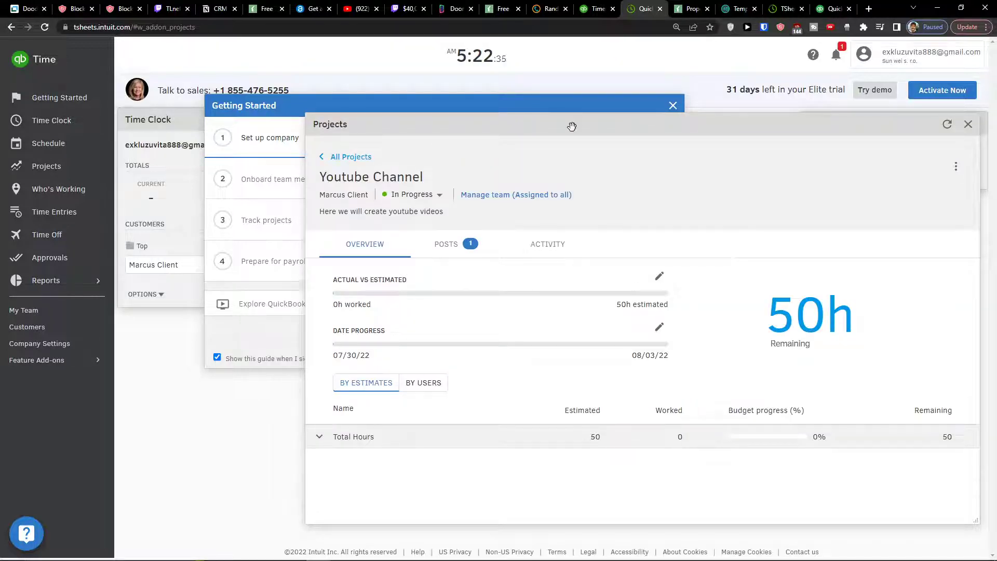
drag(572, 127, 463, 74)
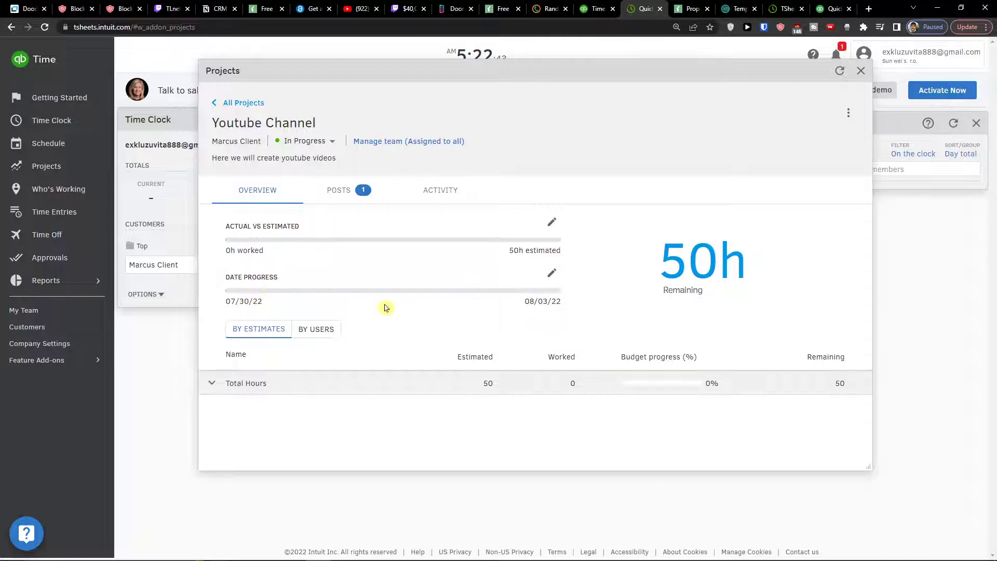
Check the project's Posts and Overview, return to All Projects, and close the Projects window.
click(335, 191)
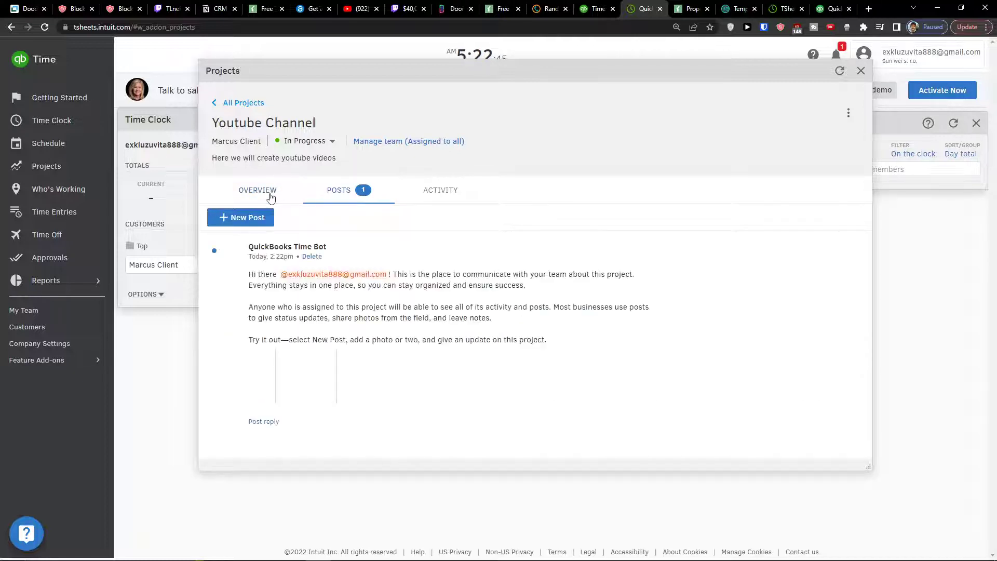
click(260, 191)
click(323, 192)
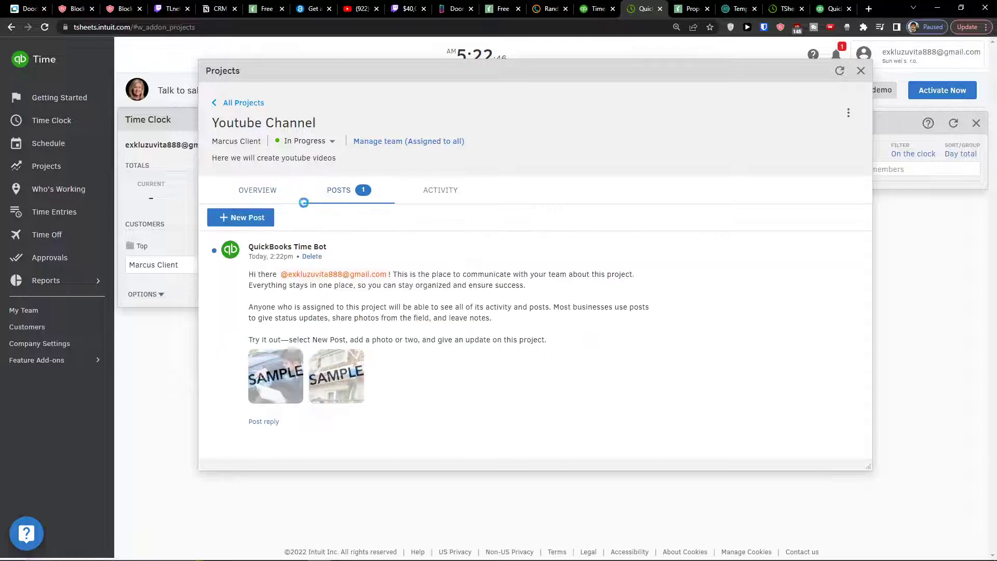
click(263, 193)
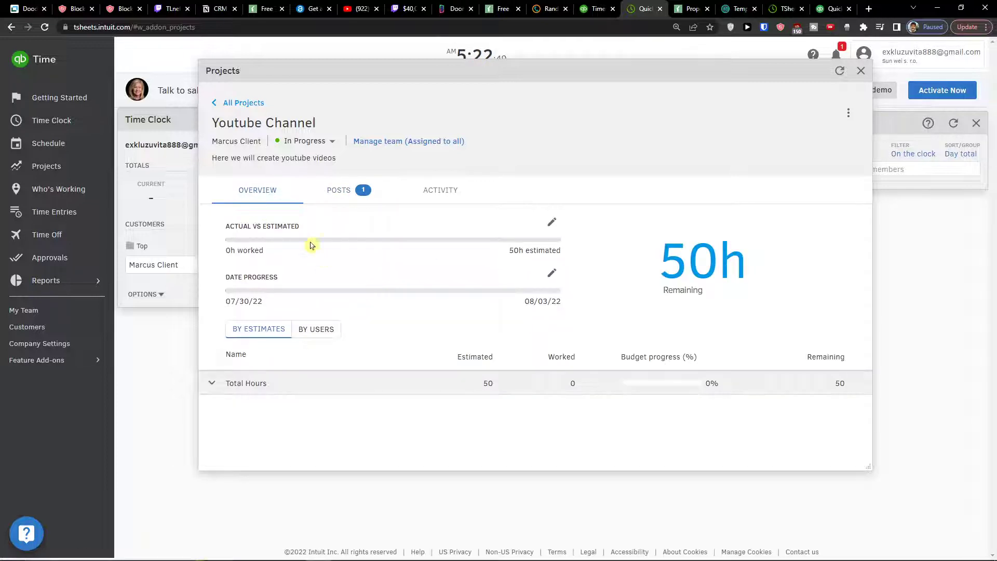
click(220, 106)
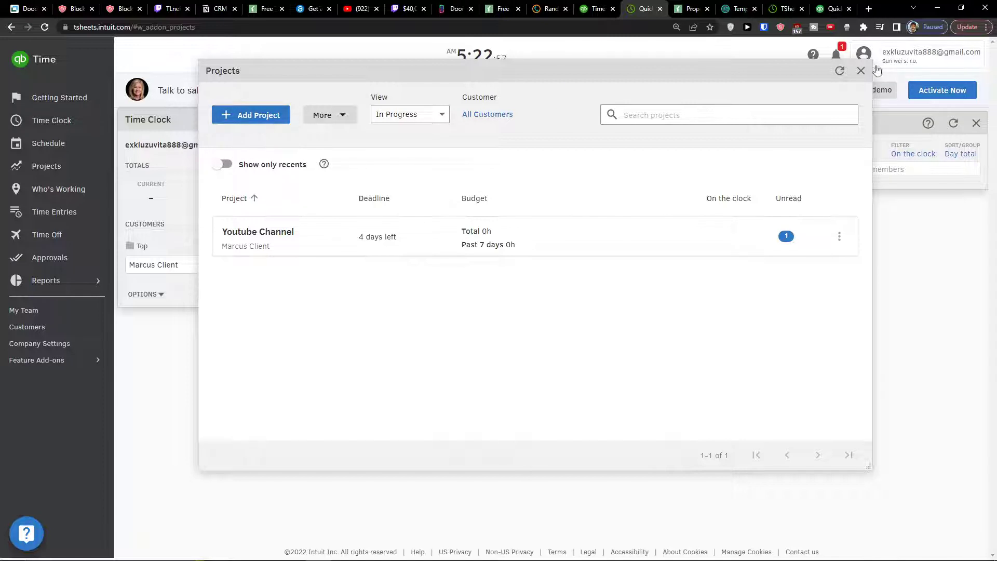
click(861, 72)
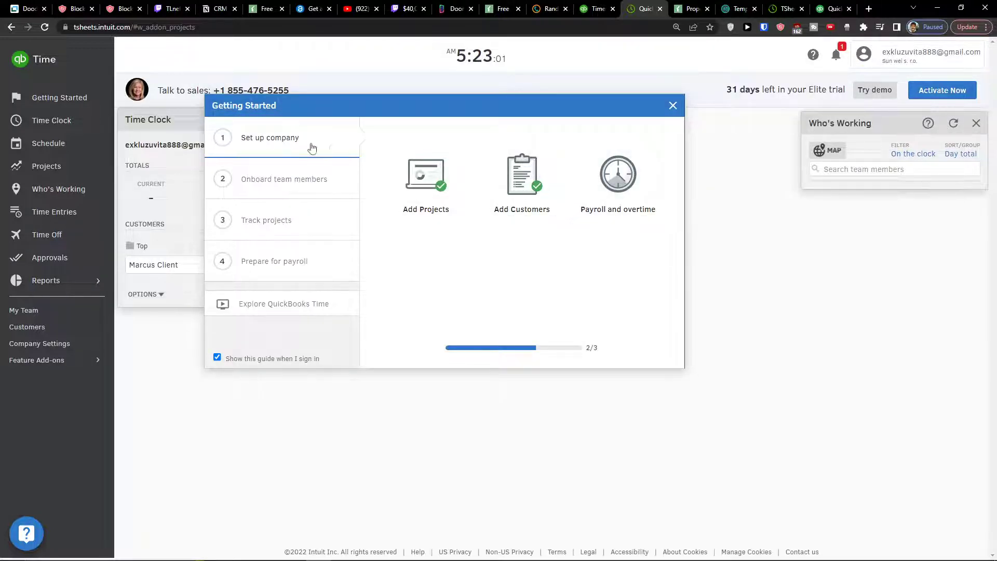
Set payroll to Sunday week starts and Monthly periods closing at the End of the Month.
click(620, 186)
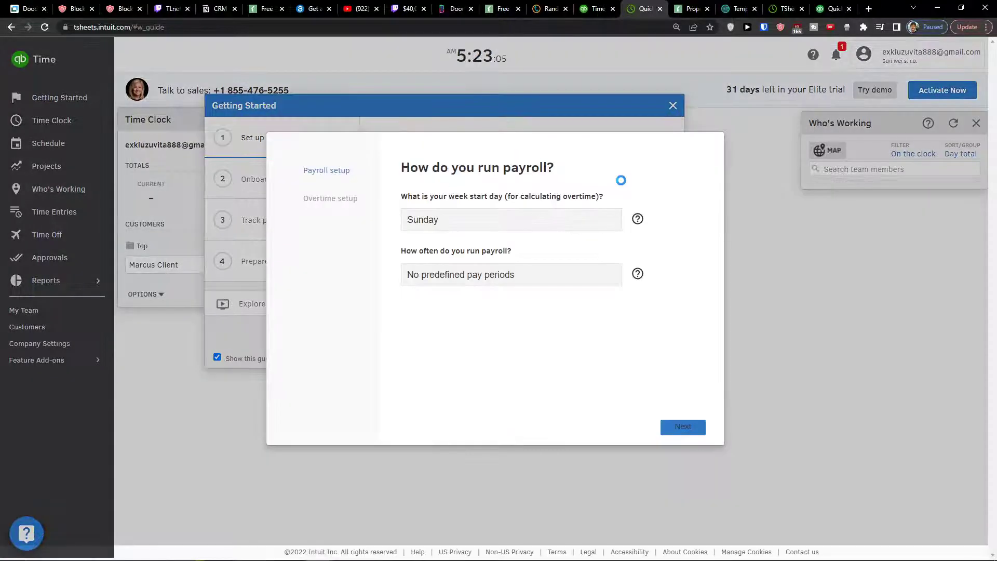
click(436, 222)
click(448, 243)
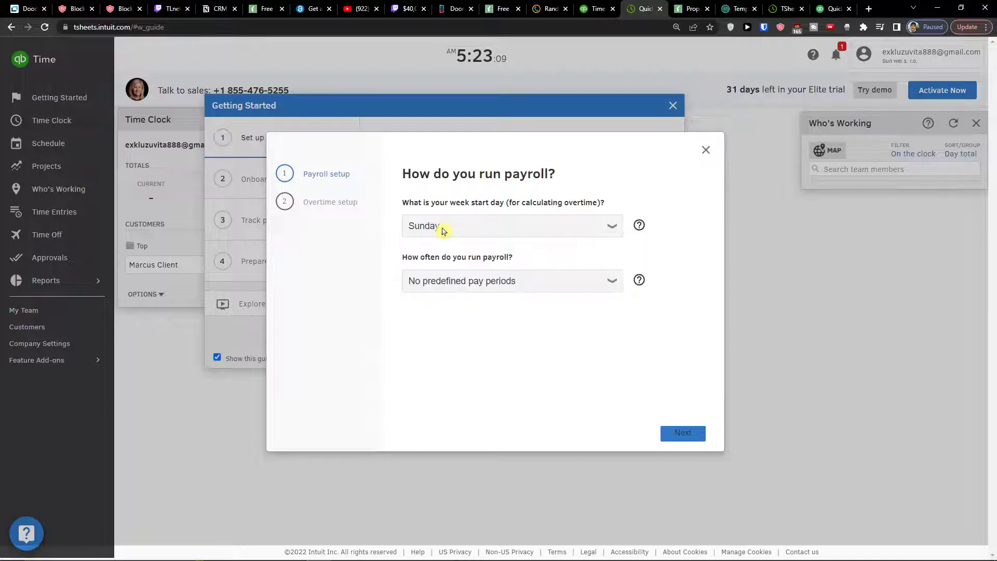
click(497, 281)
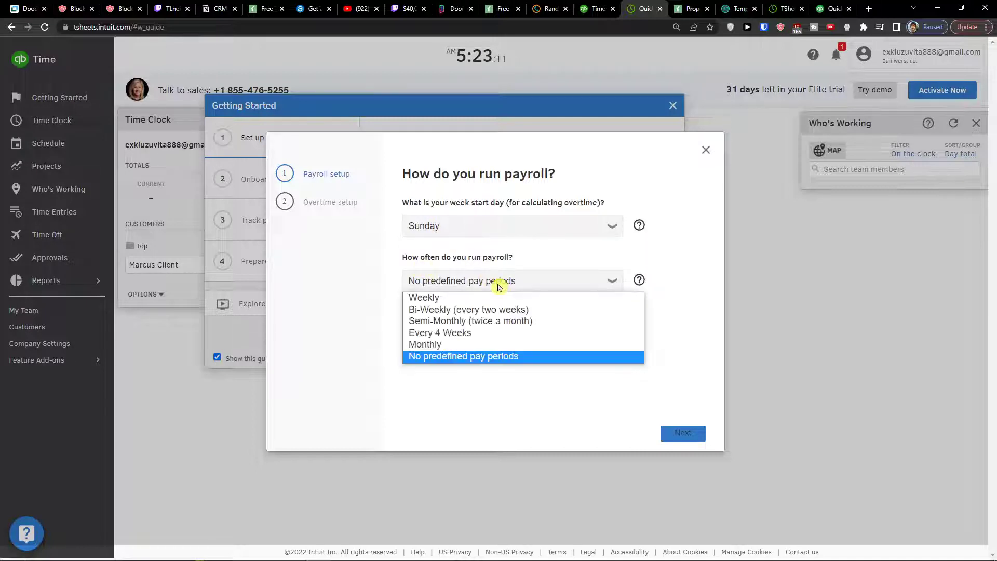
click(483, 343)
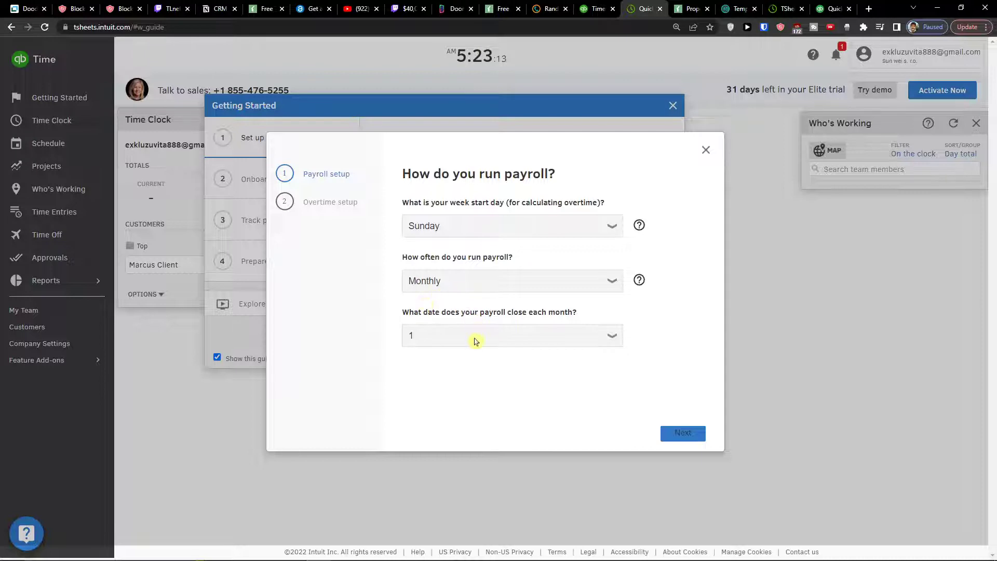
click(475, 338)
click(475, 339)
click(460, 337)
scroll(452, 304, down, 3)
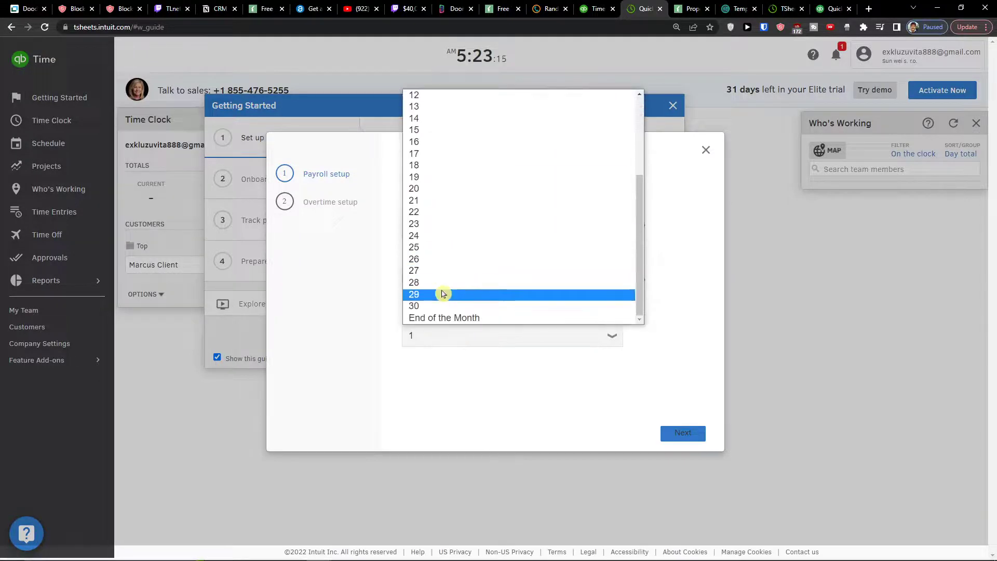
click(443, 316)
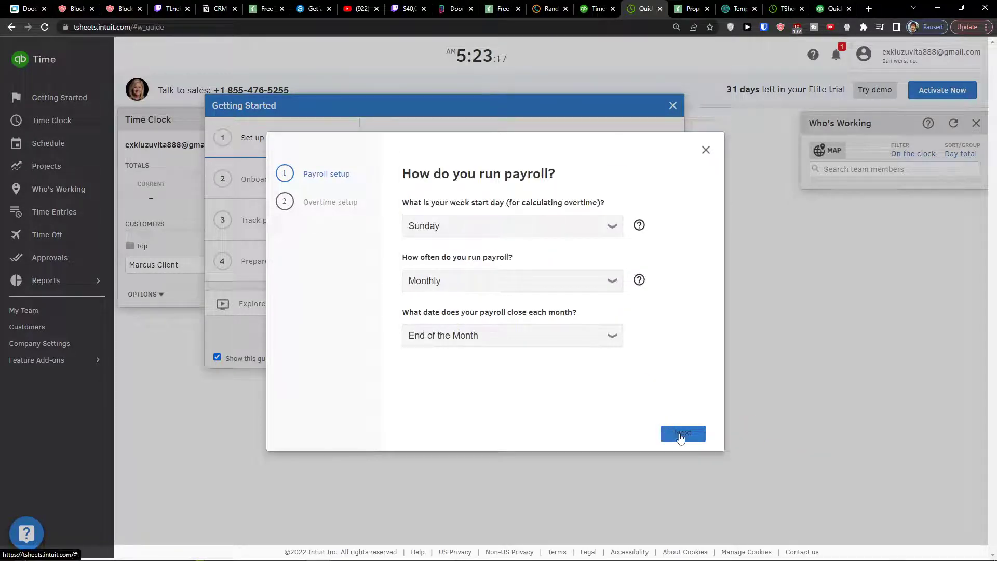
click(681, 435)
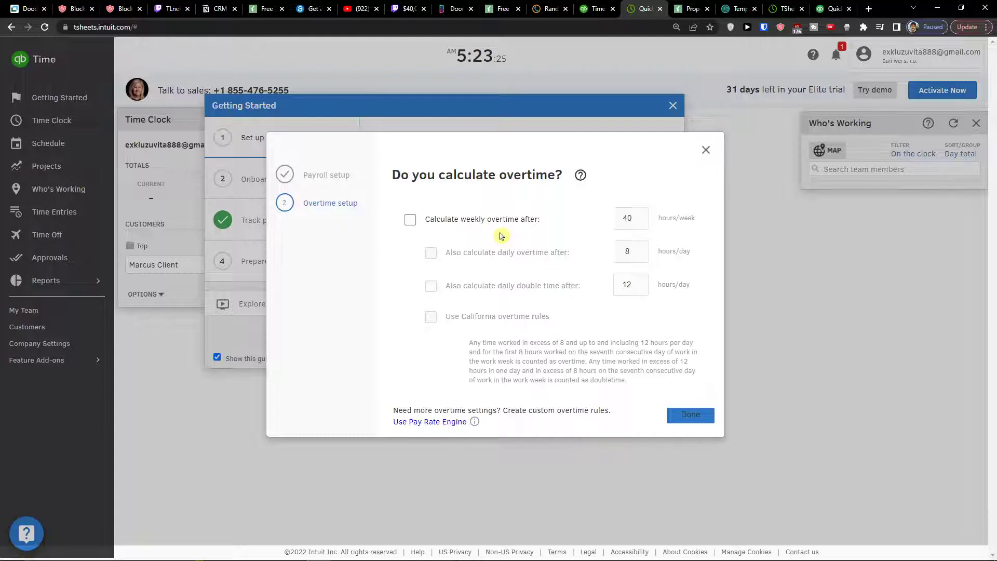
Finish the overtime step and open the Onboard team members step.
click(692, 418)
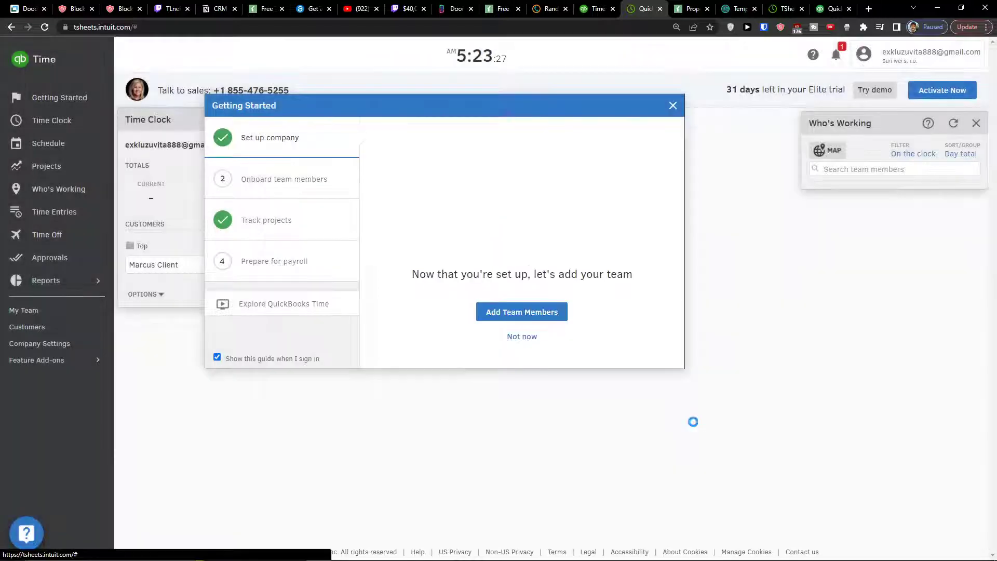
click(309, 177)
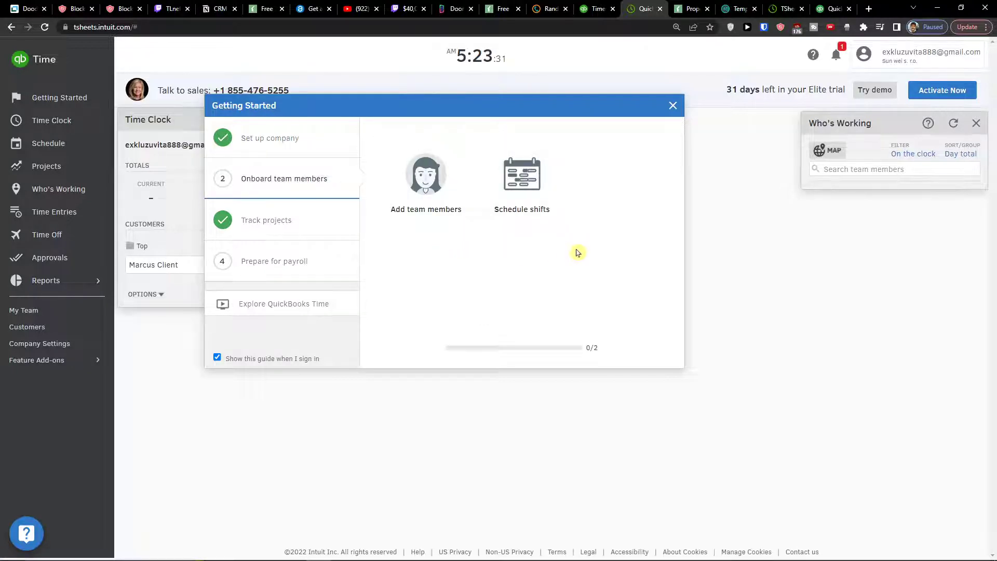
Add a team member manually, entering their first and last name.
click(440, 181)
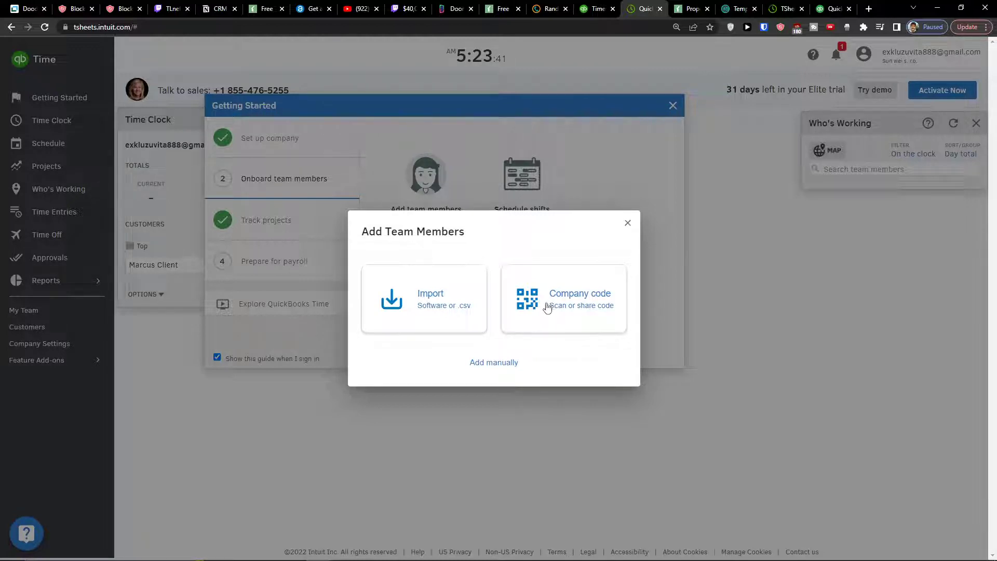
click(504, 366)
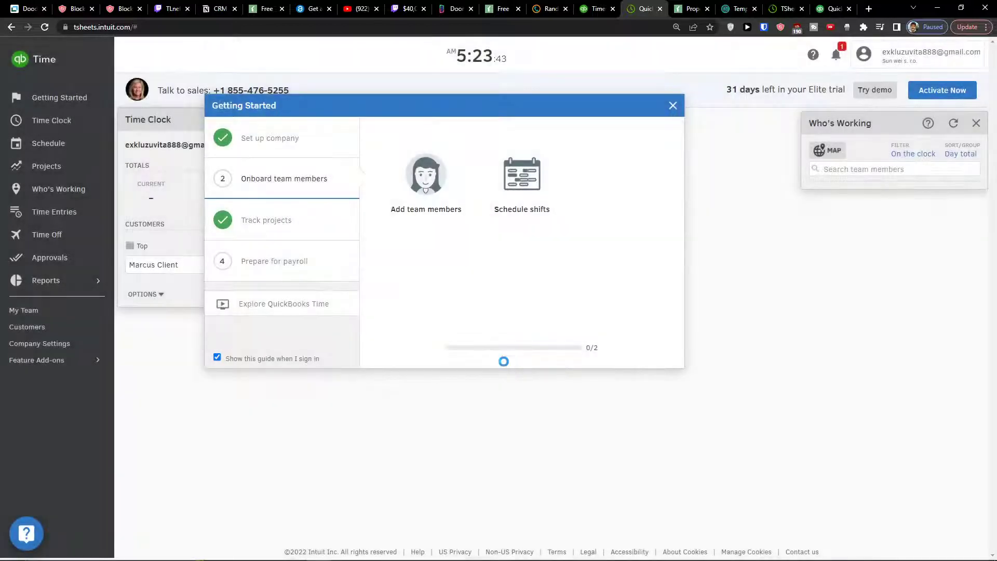
click(230, 226)
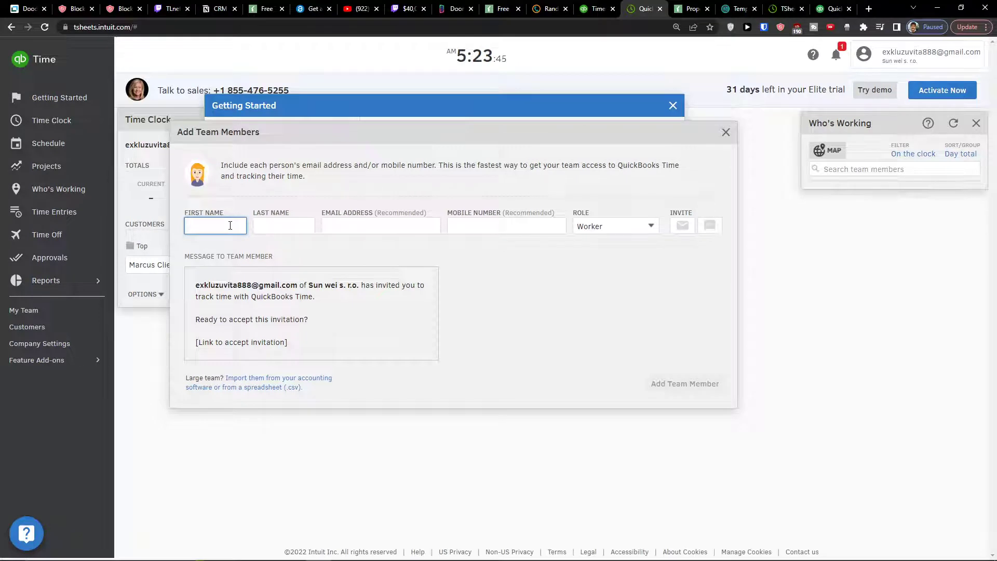
text(Mar)
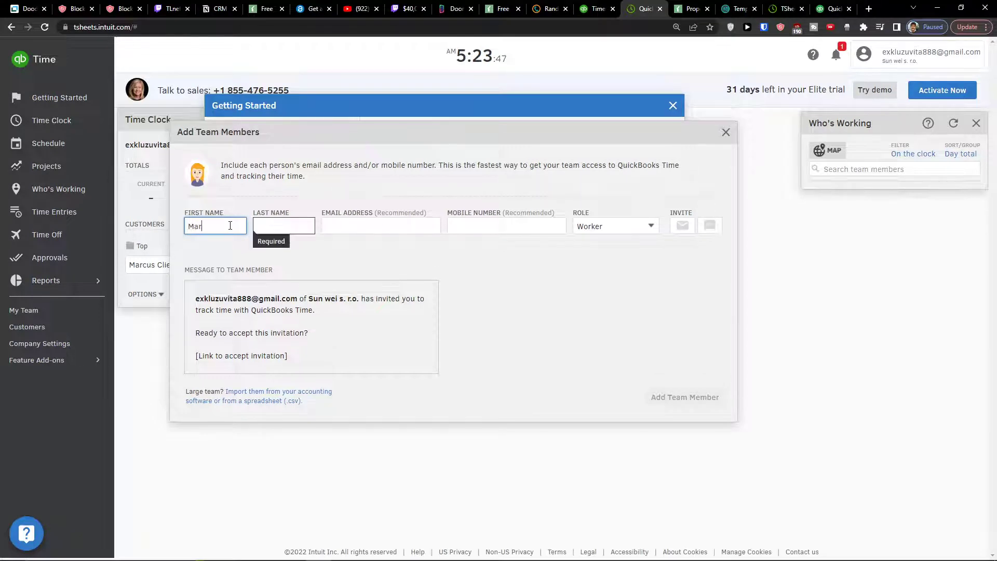
text(cus)
key(Tab)
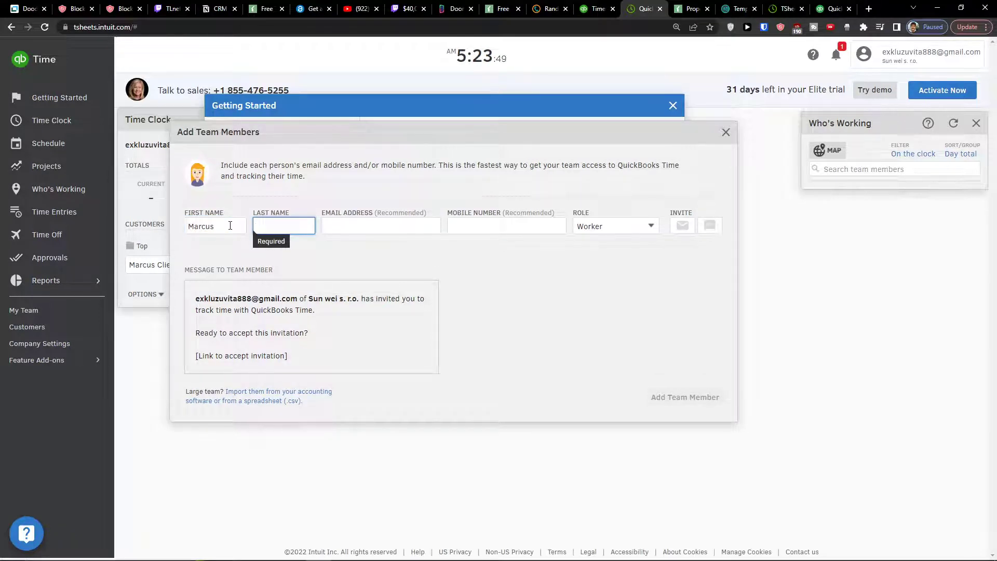
text(M)
key(Tab)
key(Tab)
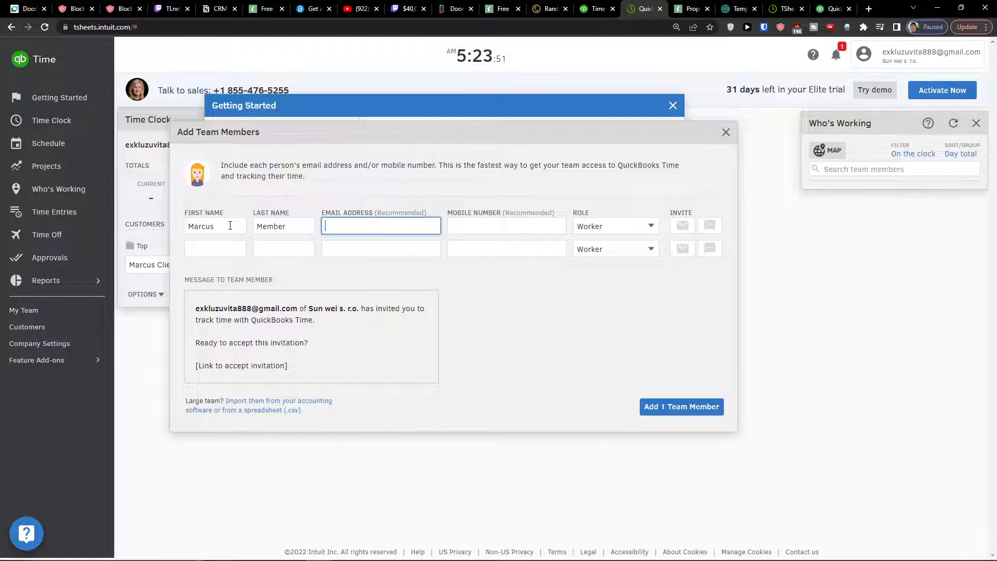
key(Tab)
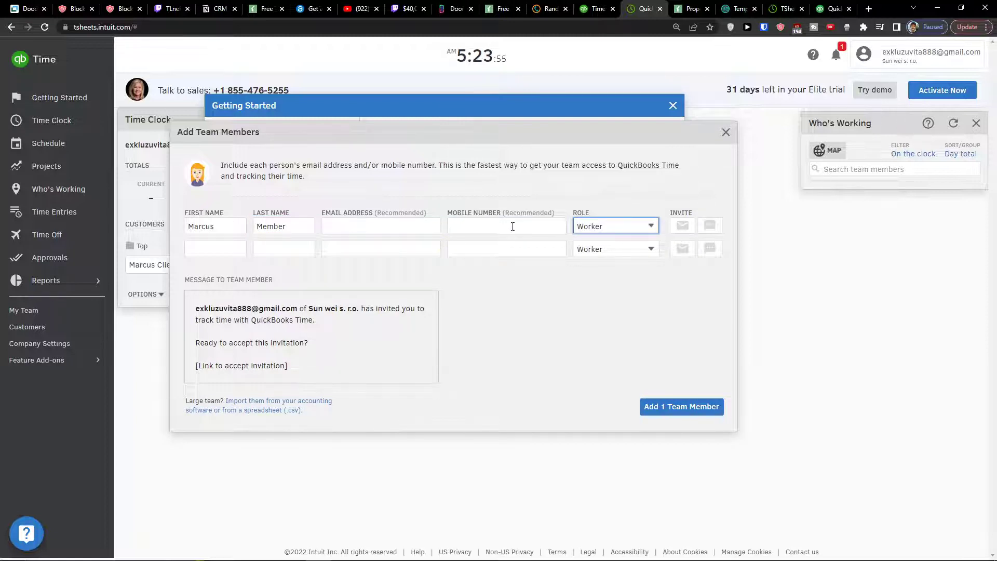
Keep the Worker role and add the one team member.
click(611, 231)
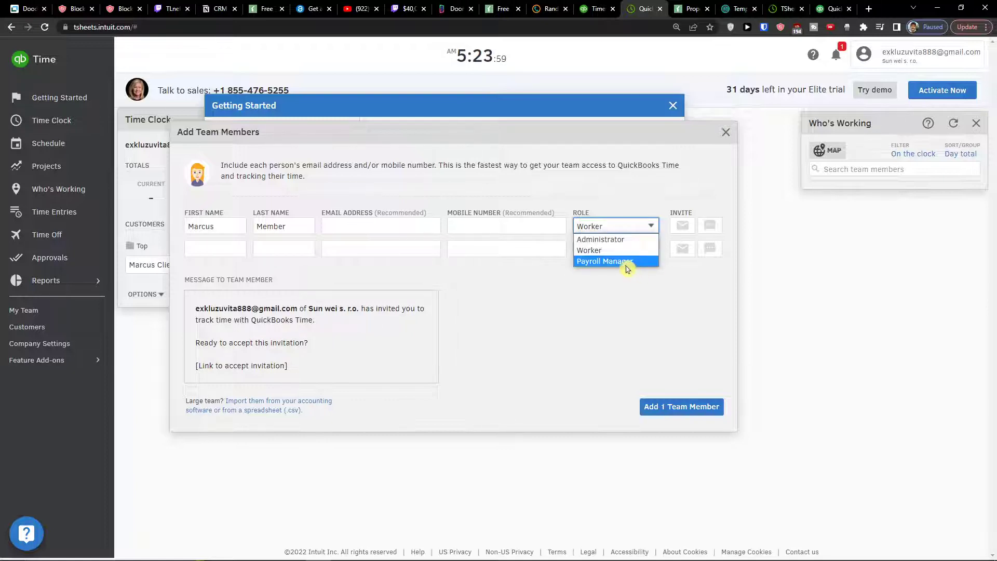
click(656, 307)
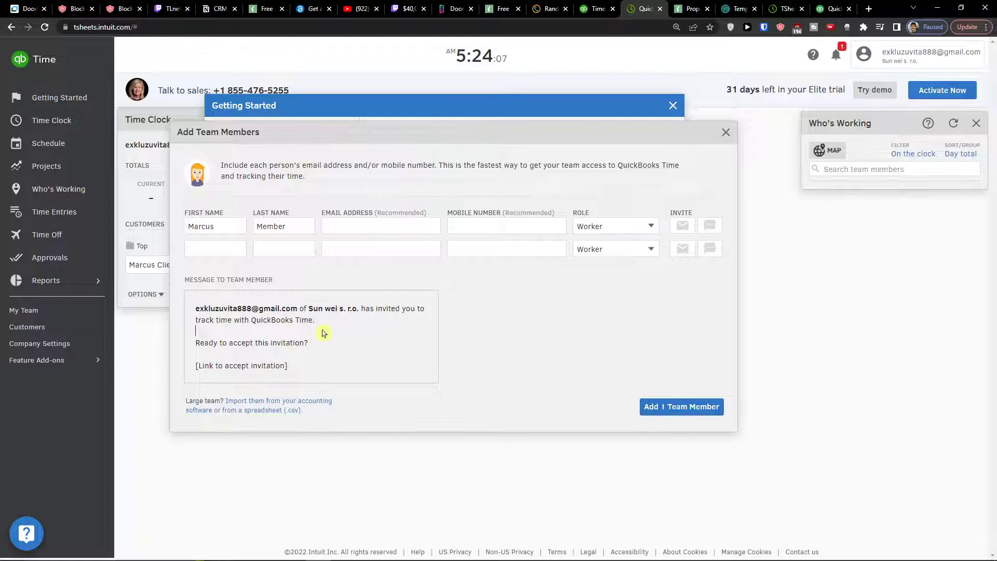
drag(323, 334, 275, 281)
click(423, 289)
click(699, 409)
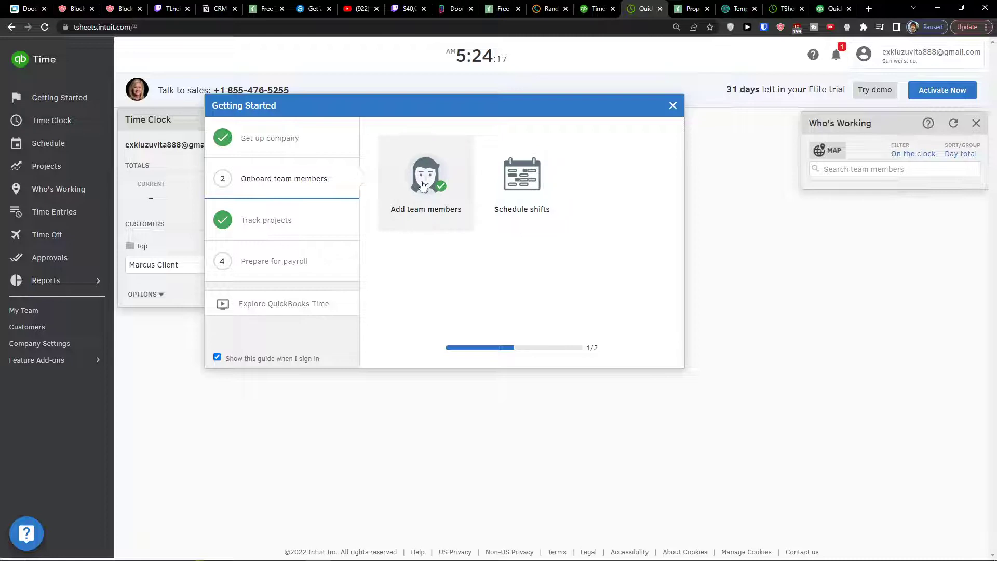
Open the team Schedule and start a new shift on Friday, Jul 29, 2022.
click(514, 191)
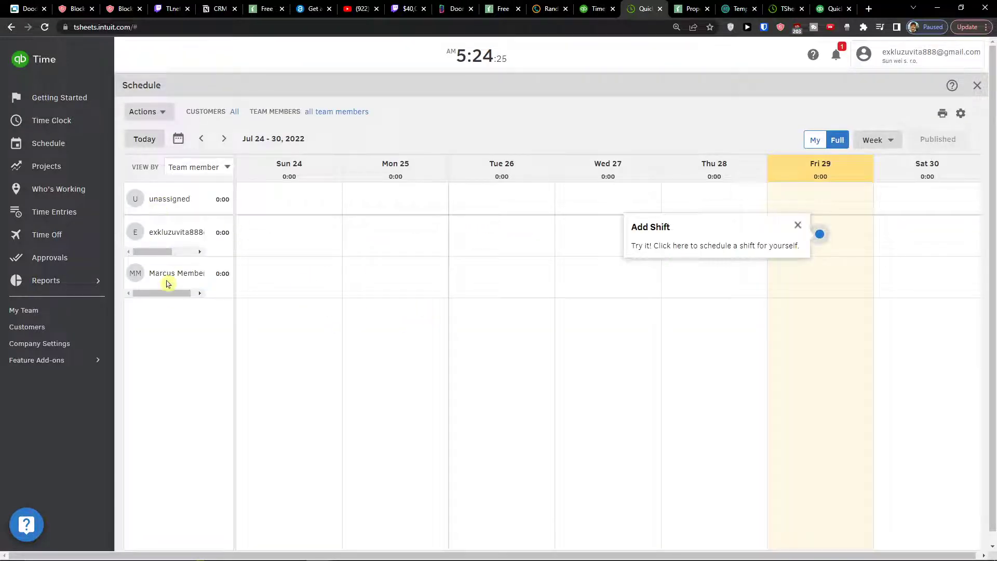
mouse_move(178, 293)
mouse_down()
mouse_move(183, 301)
mouse_move(167, 301)
mouse_up()
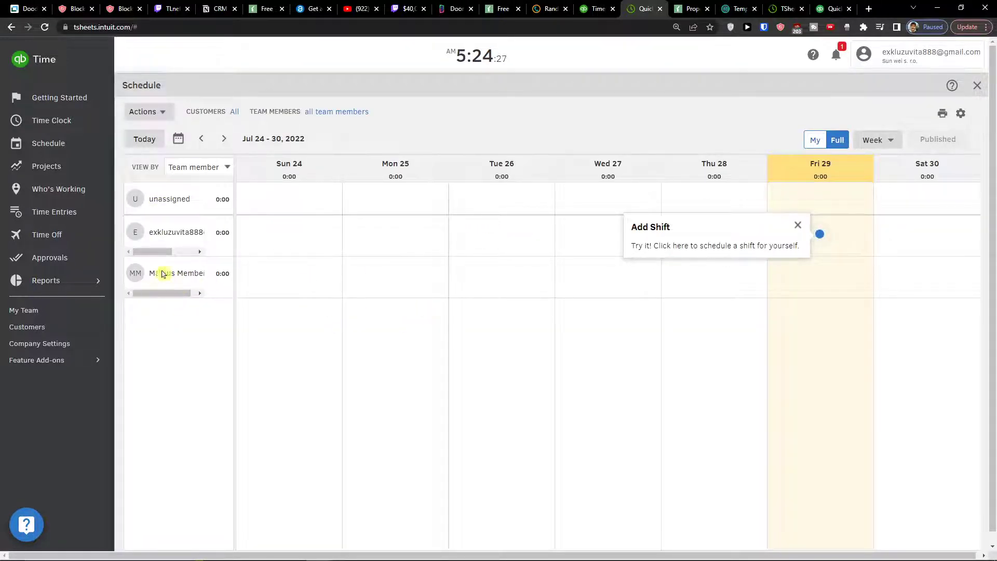
drag(160, 250, 137, 252)
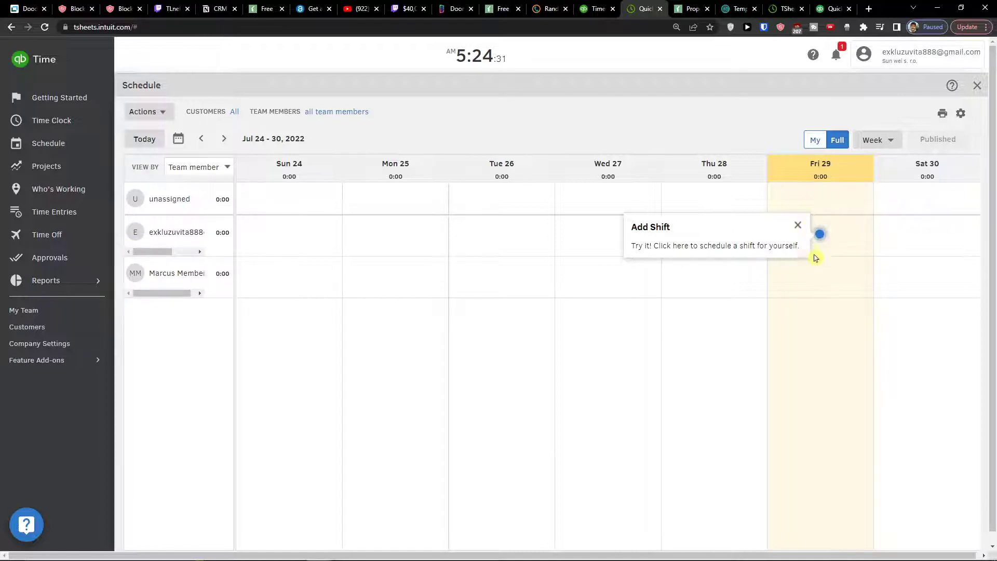
double_click(819, 239)
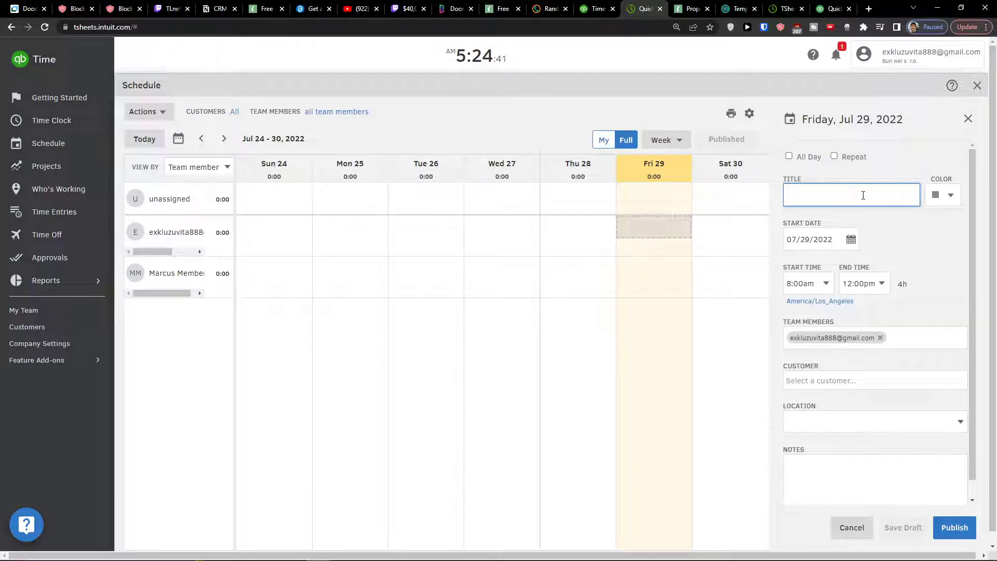
Title the Fri Jul 29 shift 'Shift for youtube videos', colour it blue, and keep the Jul 29 date.
text(Shift for)
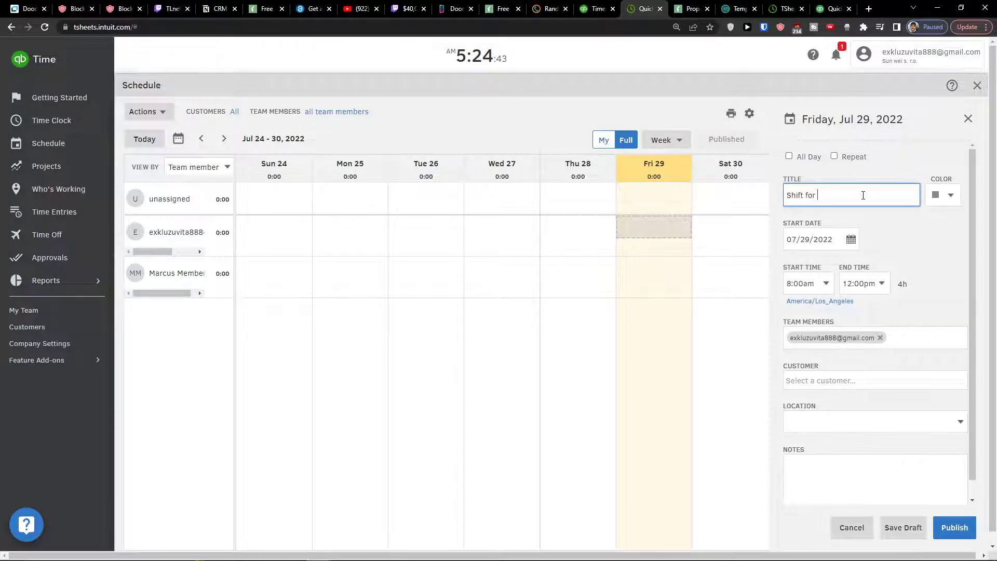
text( youtube videos)
click(946, 197)
click(915, 218)
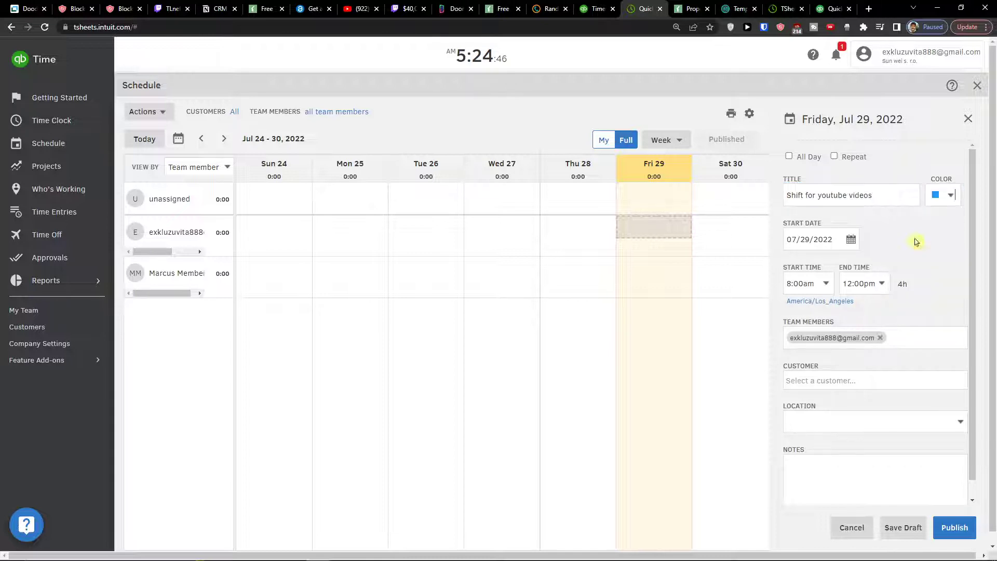
click(821, 244)
click(910, 374)
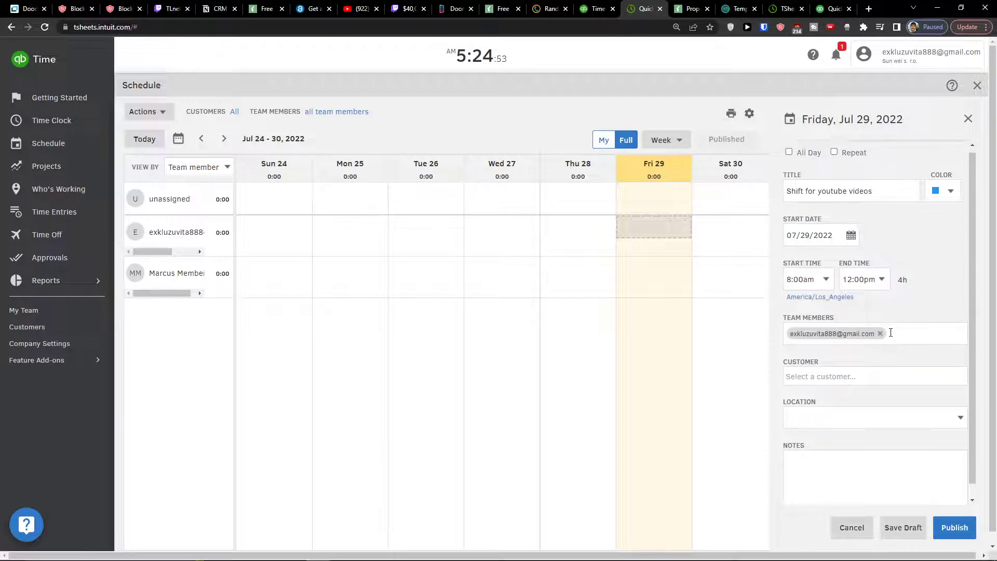
Assign the shift to customer Marcus Client › Youtube Channel.
scroll(855, 353, down, 1)
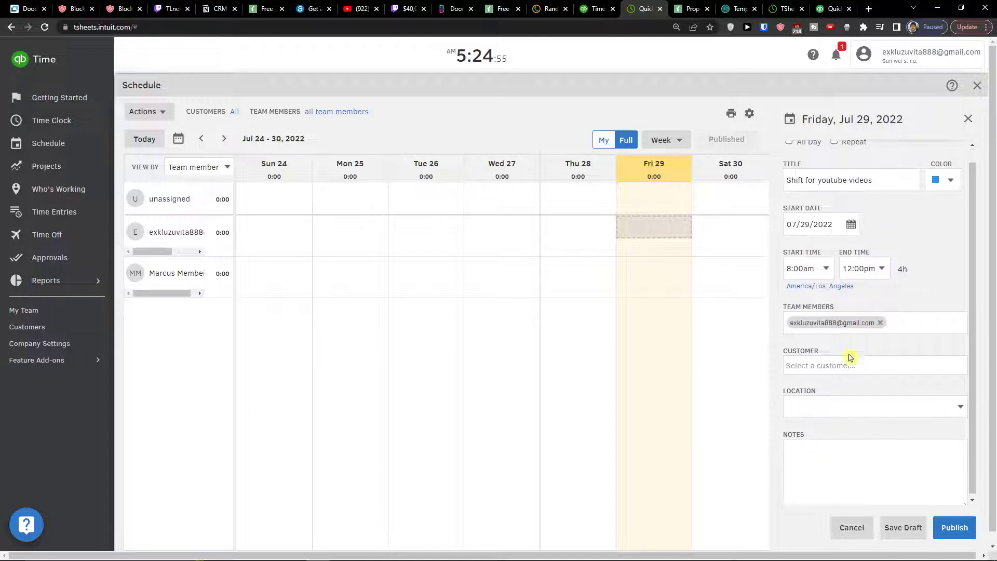
click(848, 364)
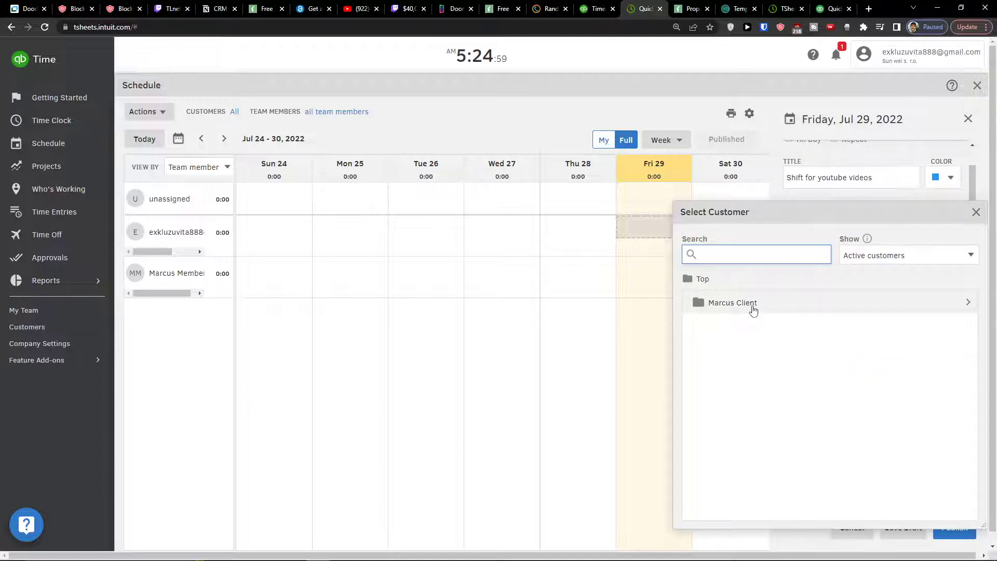
click(782, 310)
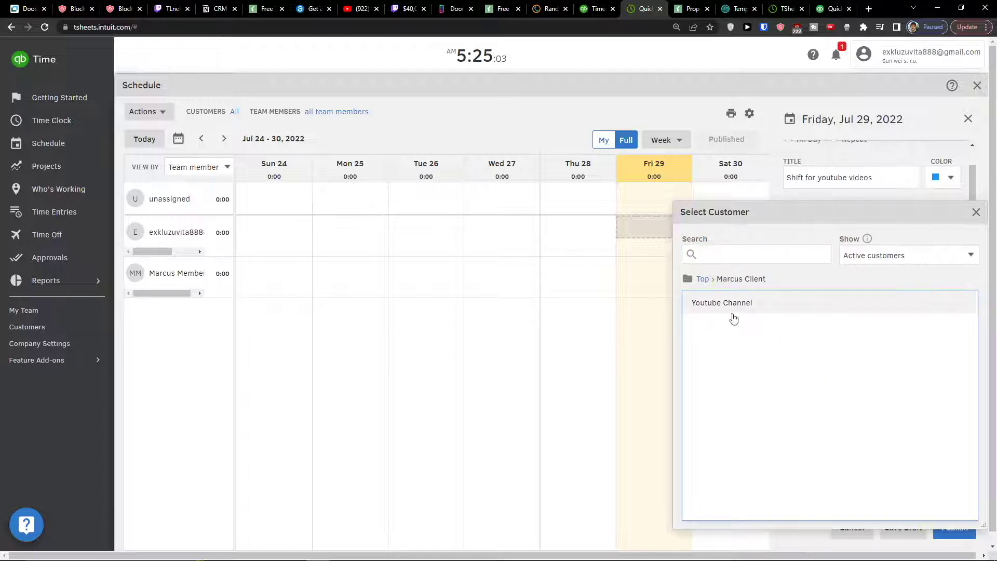
click(734, 312)
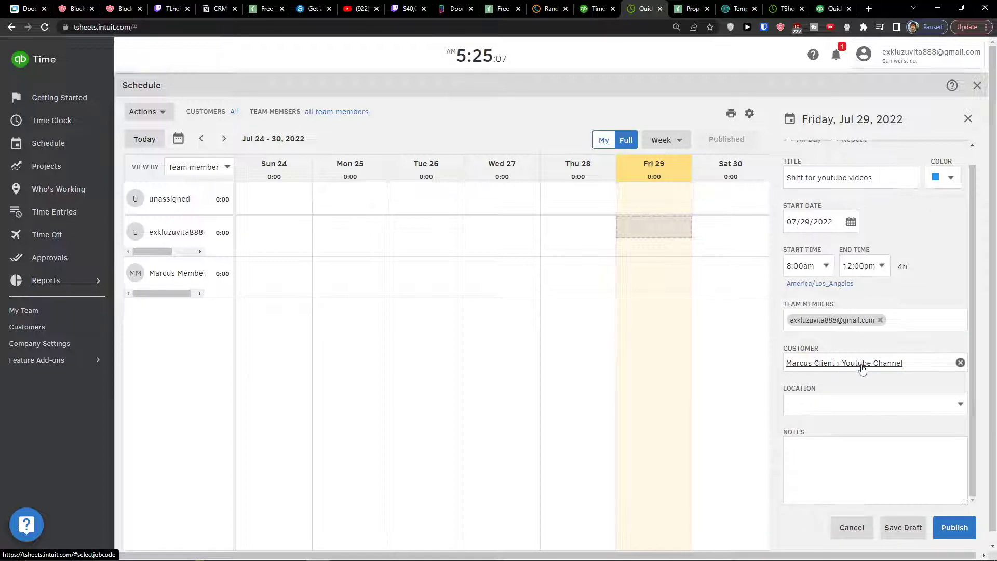
key(ctrl+plus)
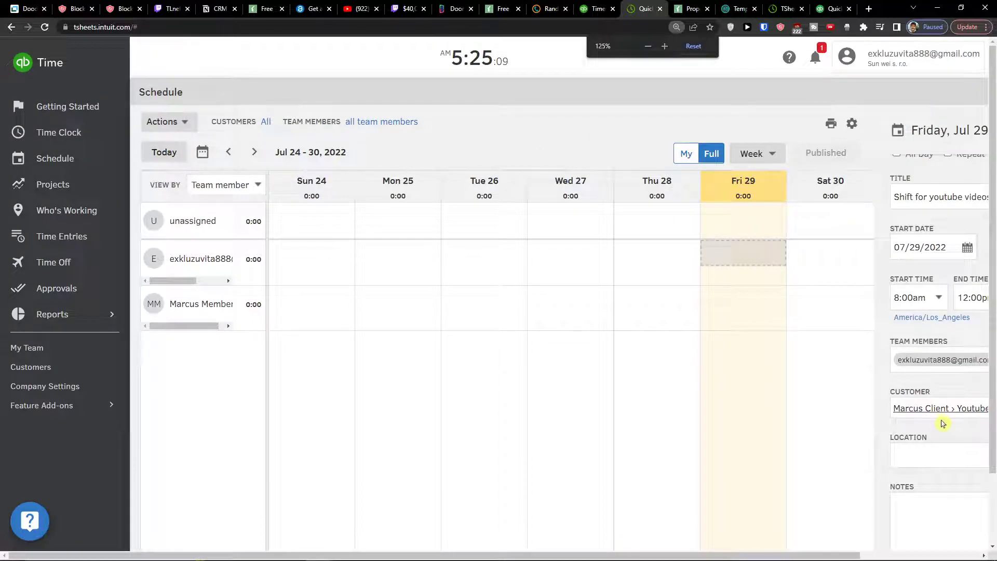
key(ctrl+minus)
Publish the 8am–12pm shift to the schedule and return to the Getting Started guide.
click(847, 403)
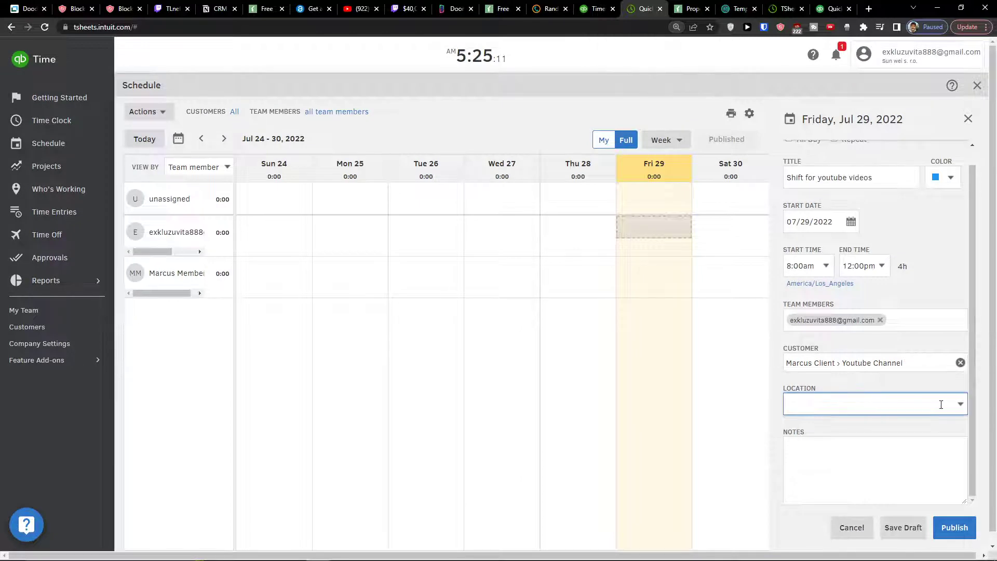
click(960, 408)
click(906, 493)
scroll(883, 486, up, 1)
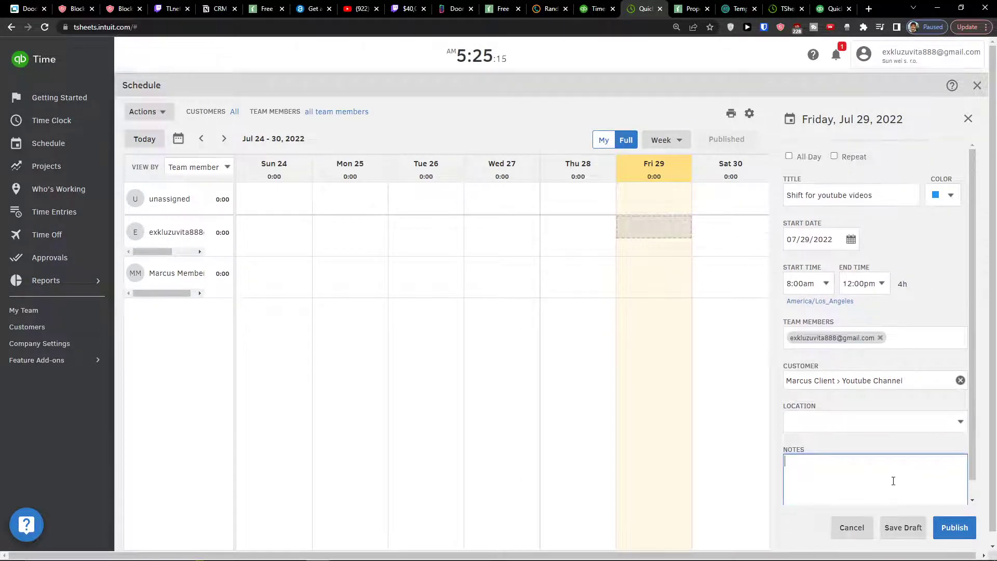
click(954, 528)
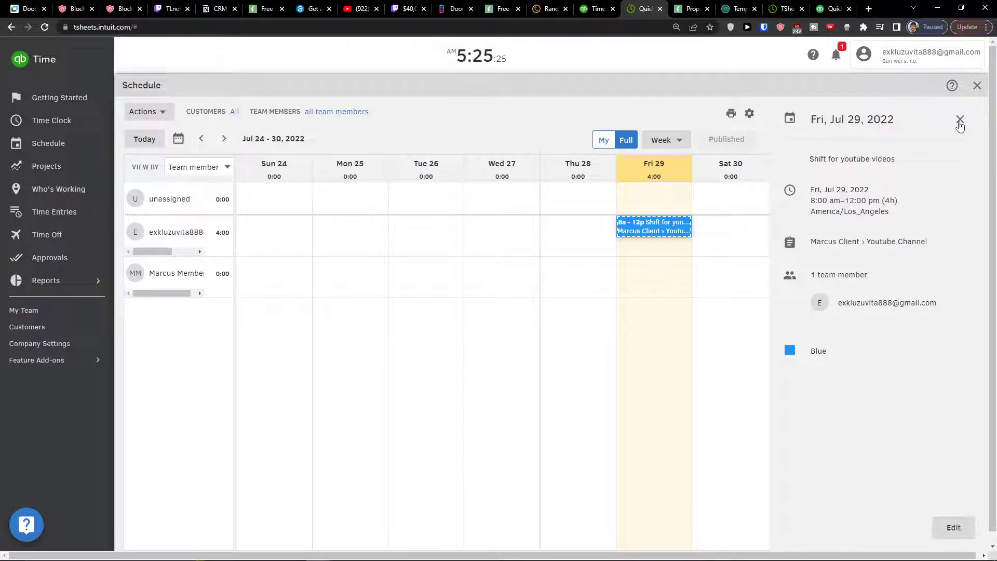
click(960, 121)
click(60, 100)
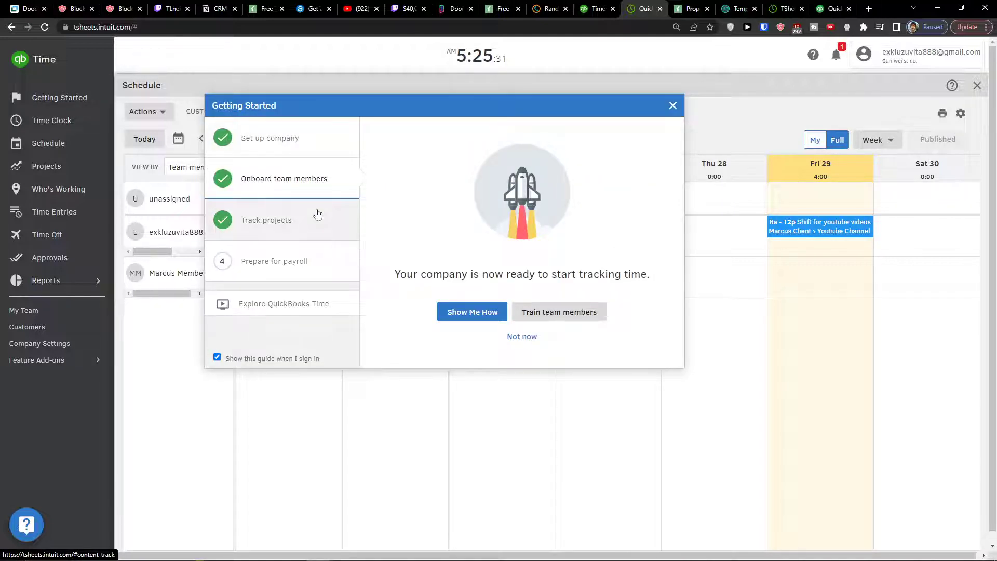
From Prepare for payroll, run the Approvals Report for 07/24–07/30/2022, then reopen Getting Started.
click(328, 268)
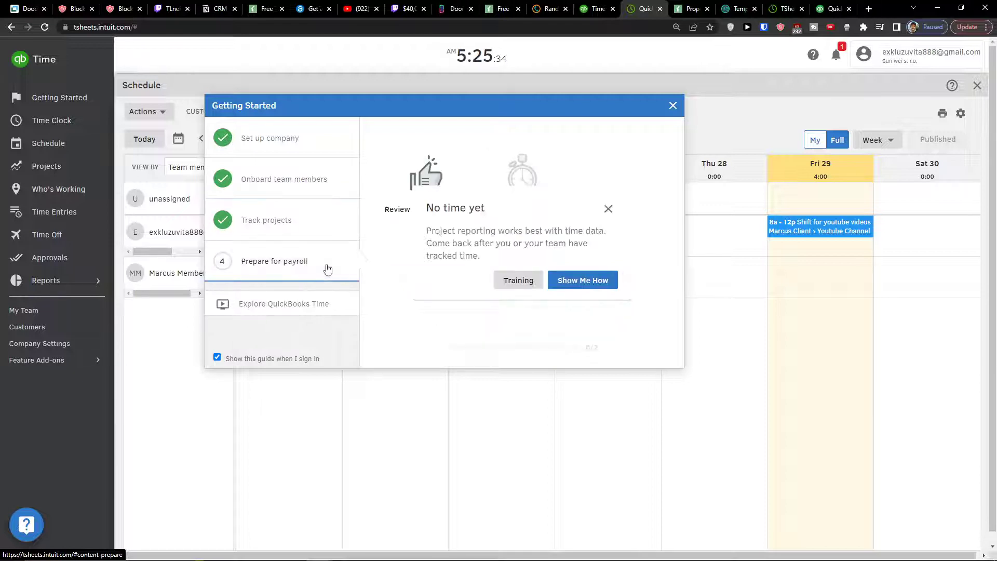
click(604, 209)
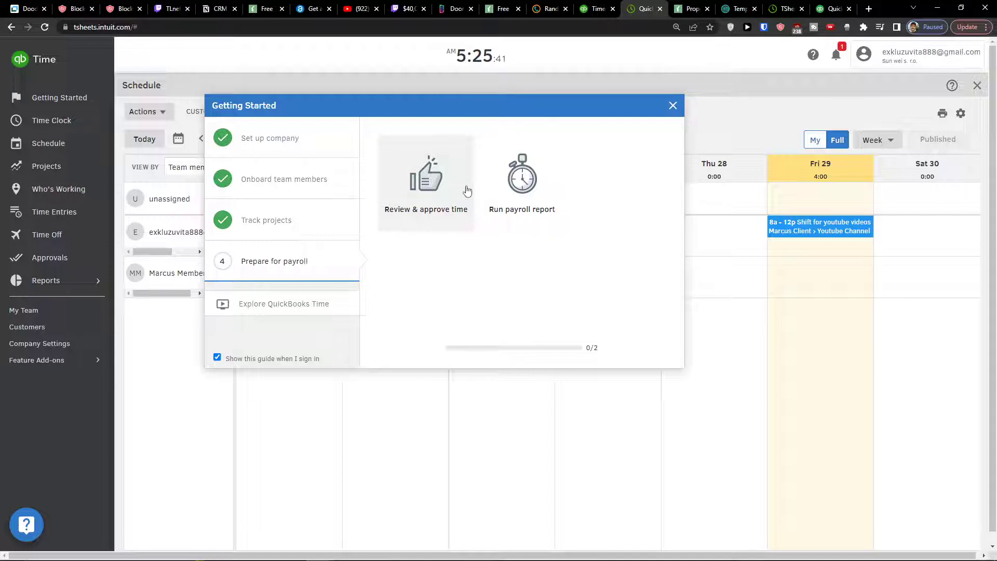
click(436, 181)
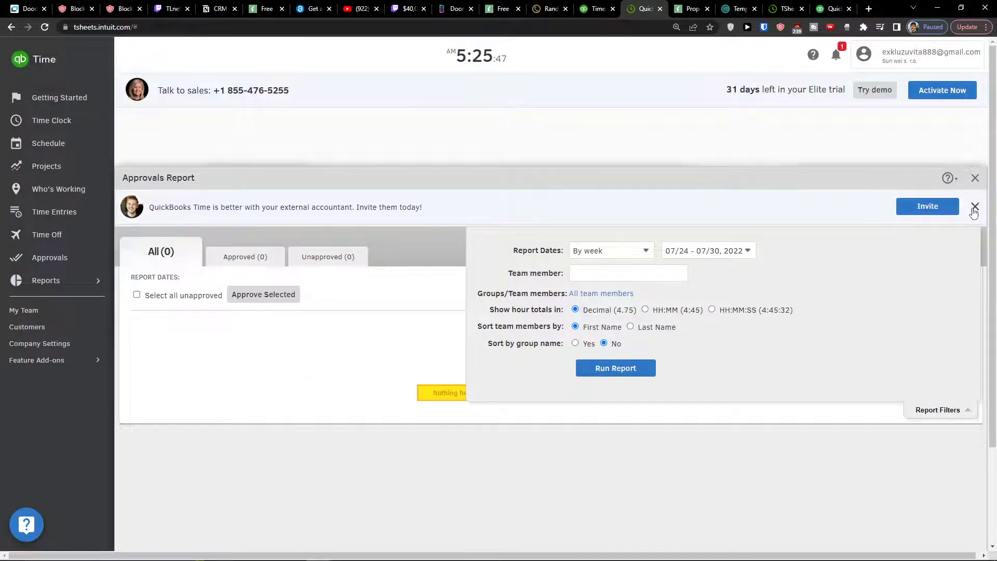
click(975, 207)
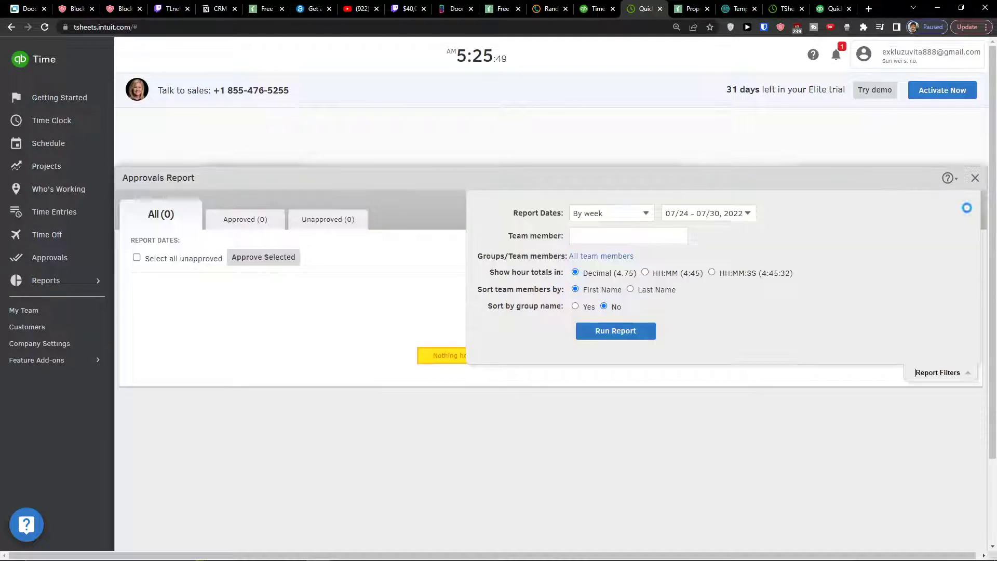
click(627, 335)
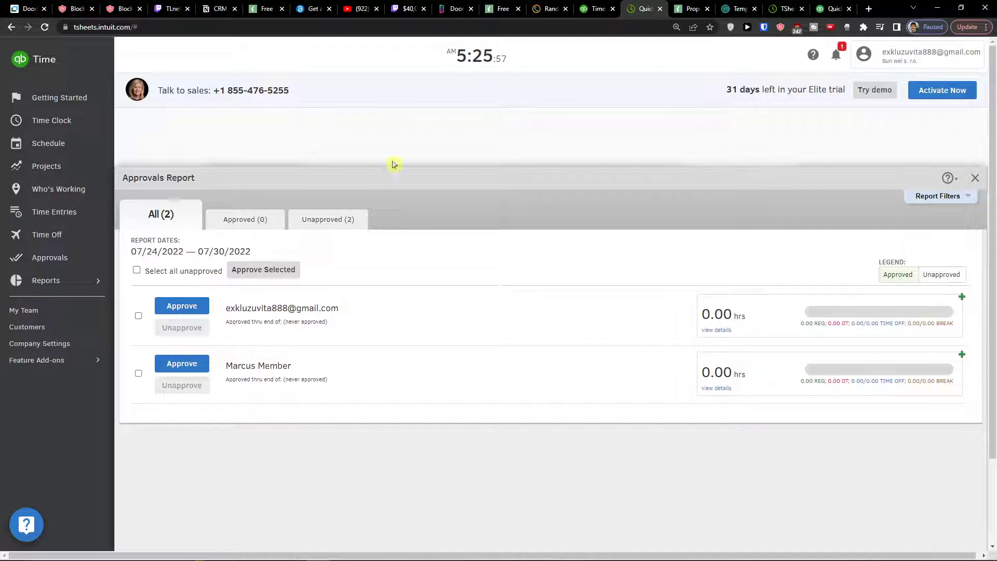
click(56, 99)
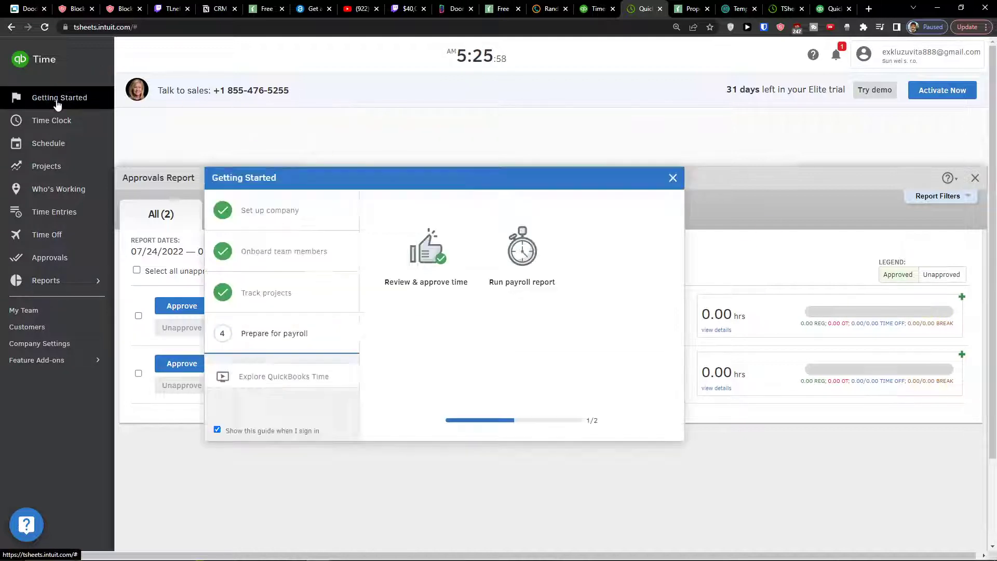
Run the Payroll Report for Aug 1–31, 2022 and return to the Getting Started guide.
click(550, 265)
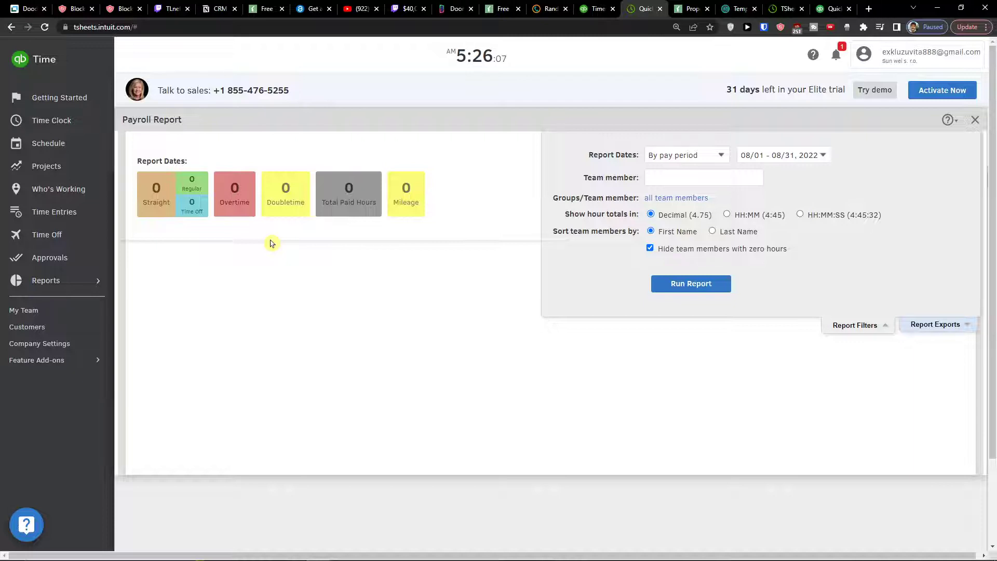
click(699, 284)
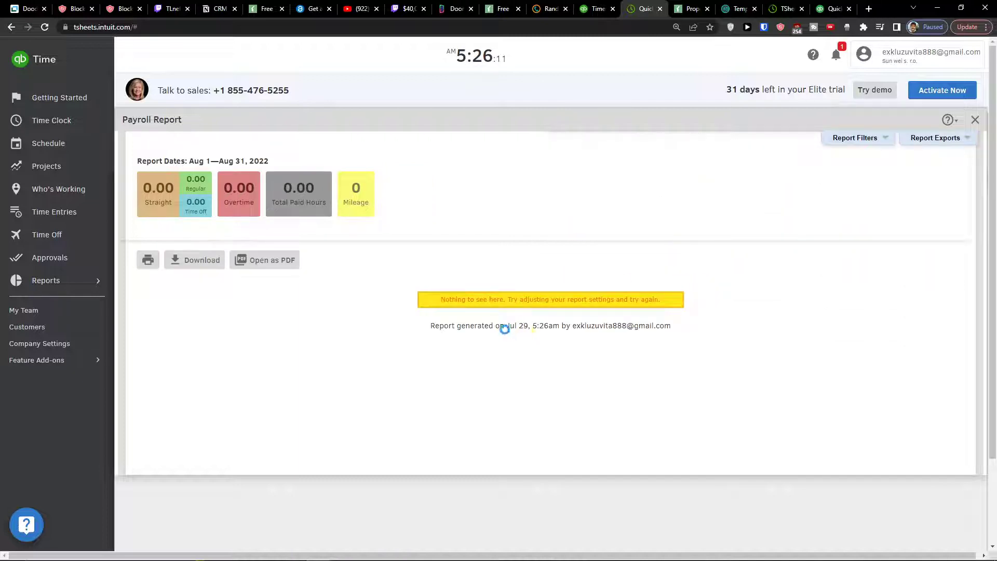
click(80, 101)
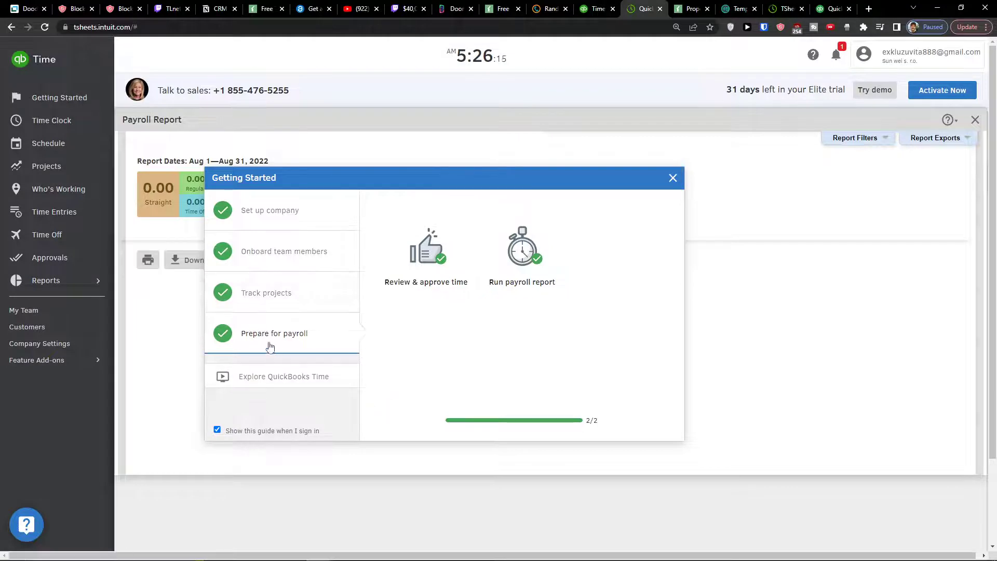
Clock in to the Marcus Client › Youtube Channel job from the Time Clock.
click(28, 129)
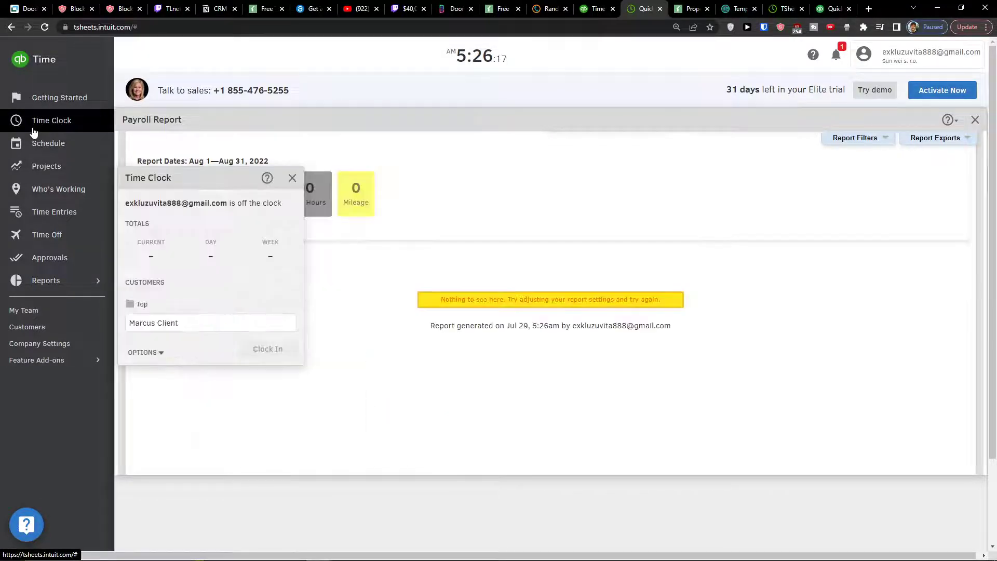
click(293, 177)
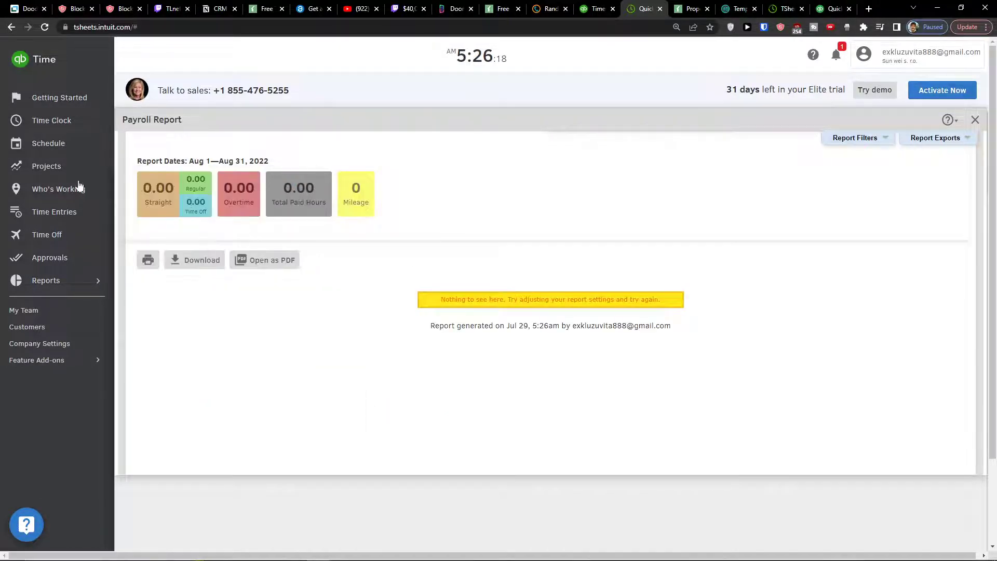
click(45, 100)
click(40, 130)
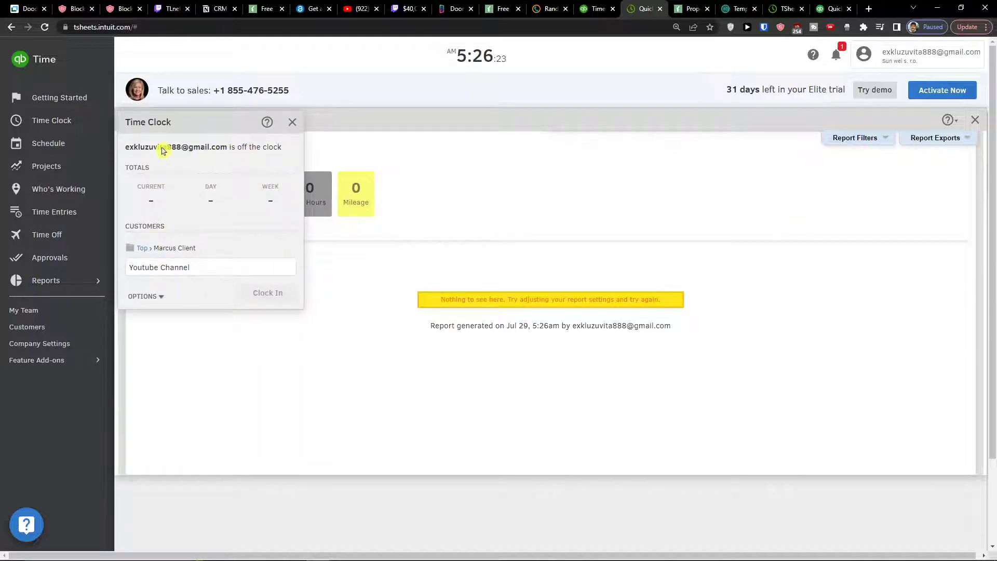
click(161, 267)
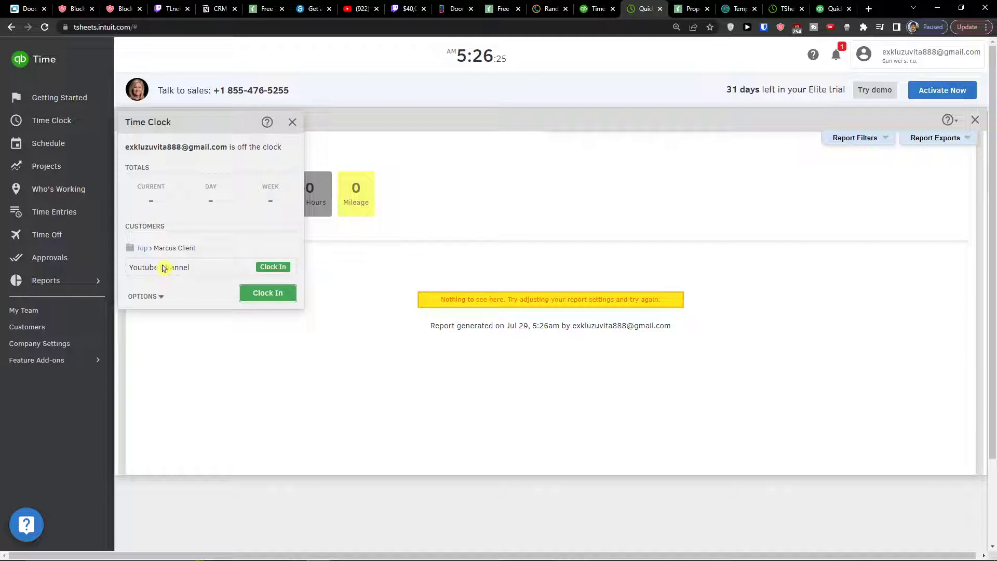
click(151, 297)
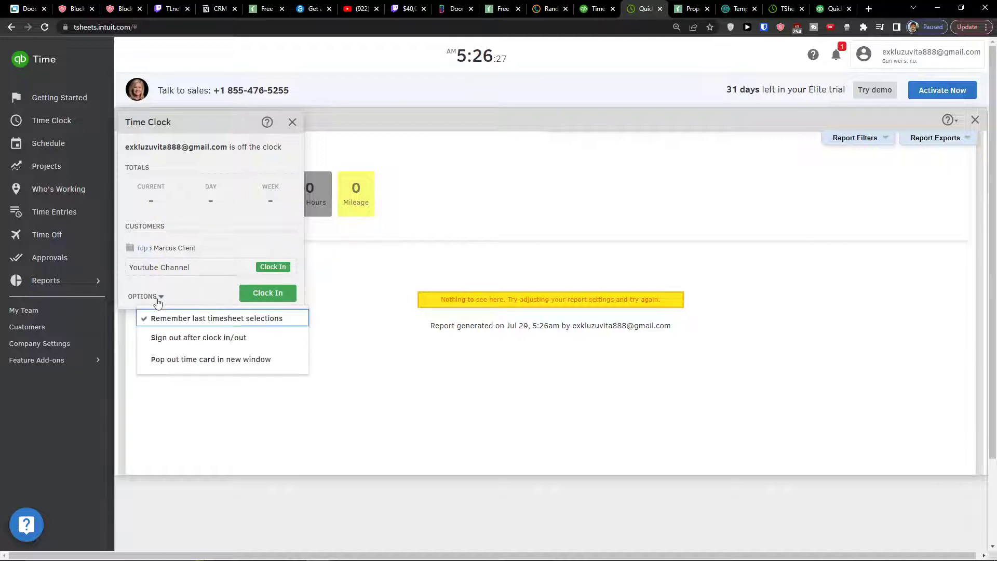
click(156, 299)
click(270, 296)
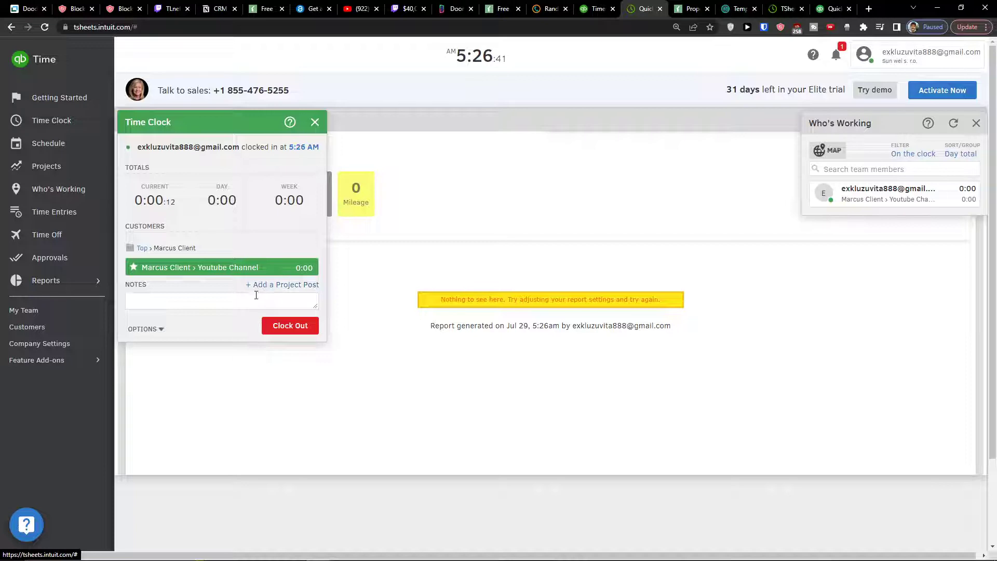
Close the Time Clock panel and bring up the weekly schedule.
click(316, 124)
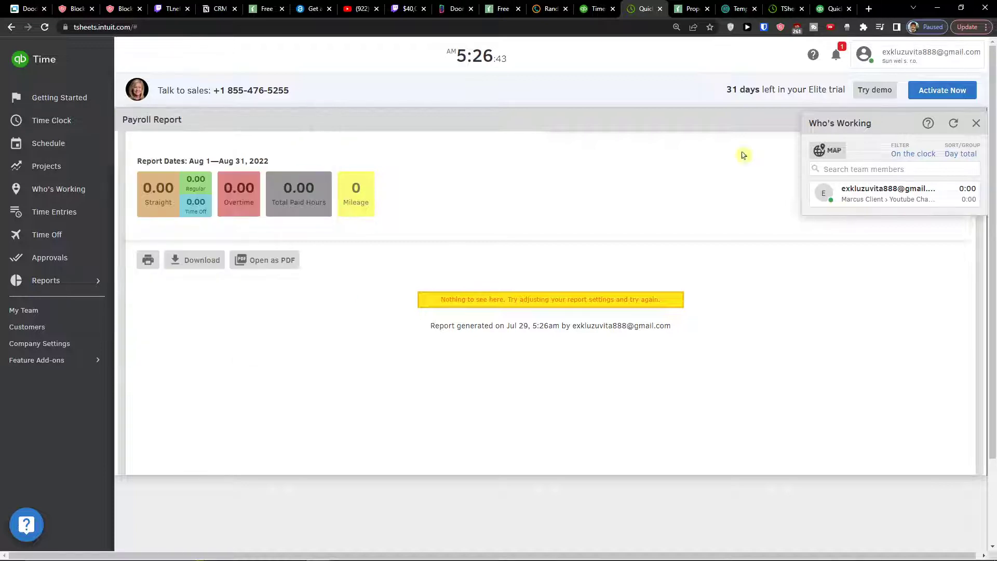
click(71, 148)
scroll(475, 323, up, 2)
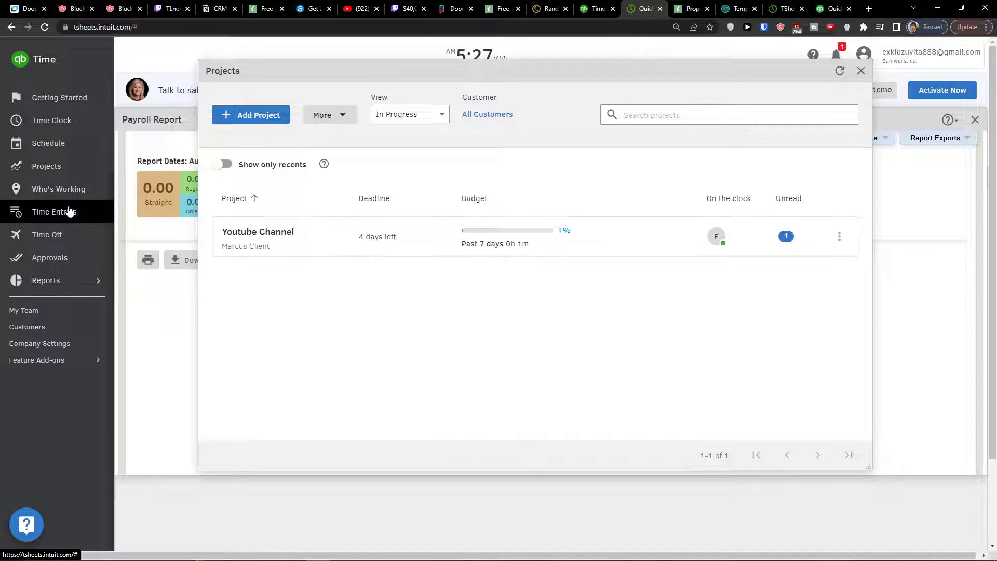
Check Who's Working, then open Time Entries showing the Jul 29 5:26am–Now timesheet.
click(83, 189)
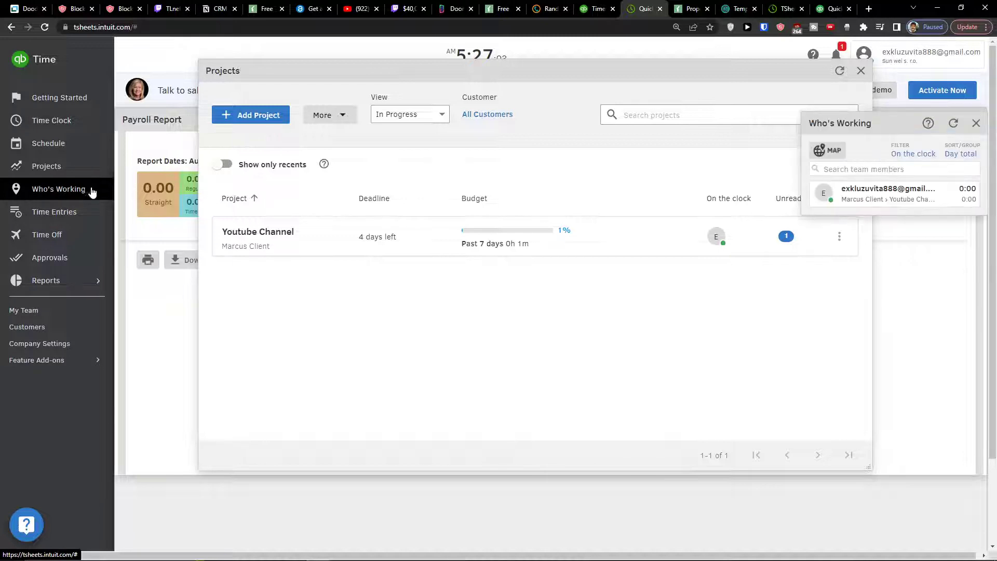
click(881, 170)
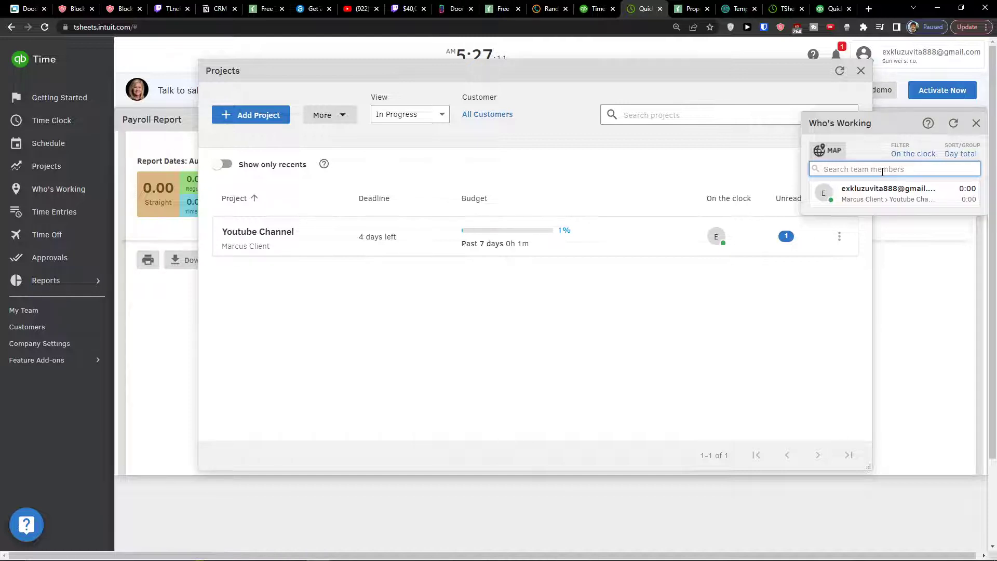
click(72, 220)
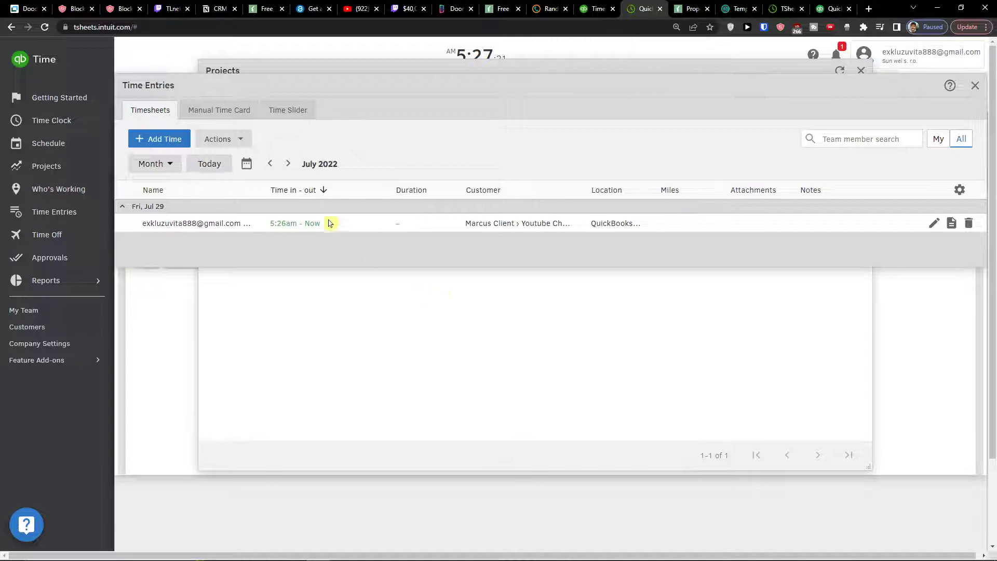
Start a new time entry and set its Time Out to 1:27 pm.
click(176, 139)
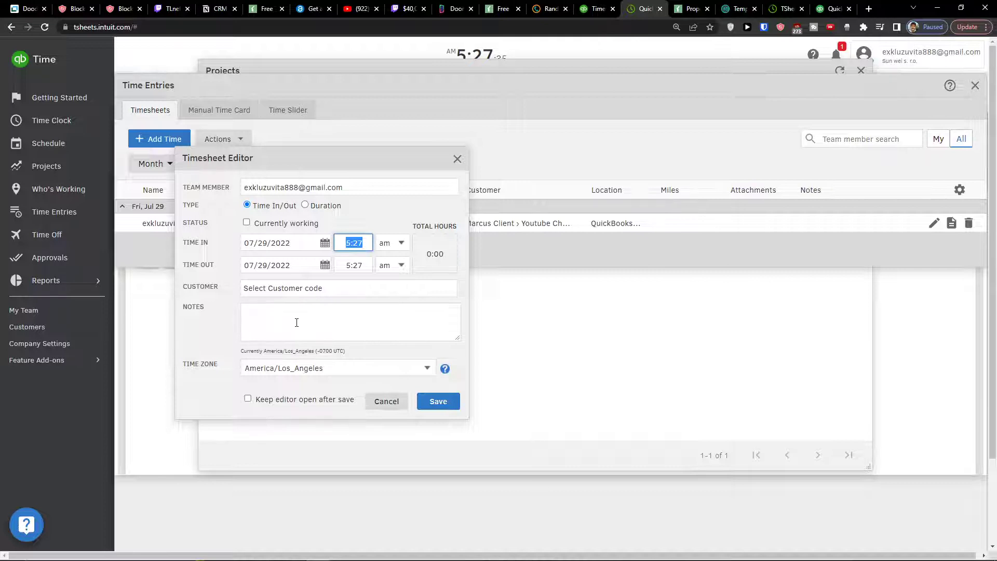
click(315, 319)
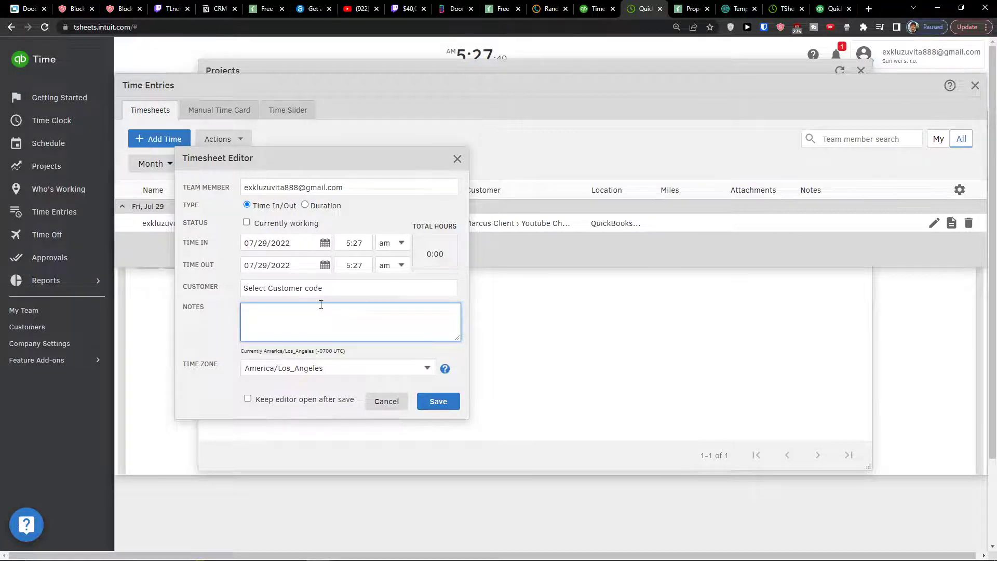
click(325, 244)
click(359, 375)
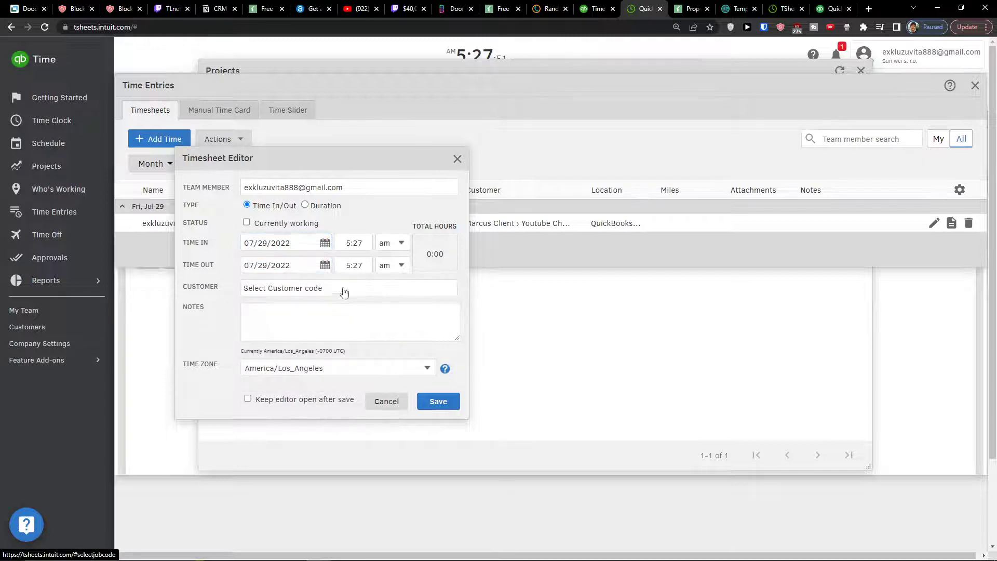
click(381, 266)
click(384, 279)
click(391, 266)
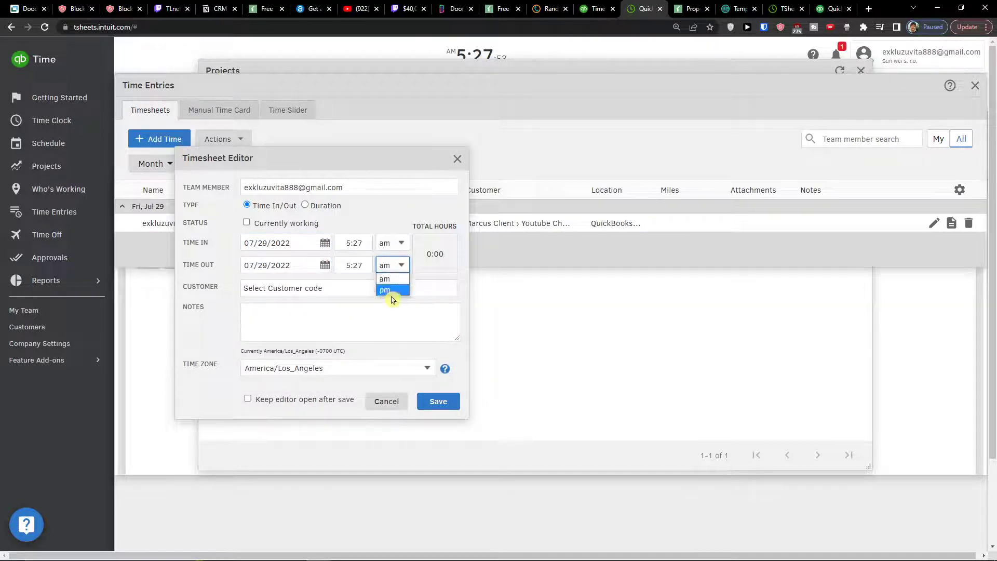
click(387, 291)
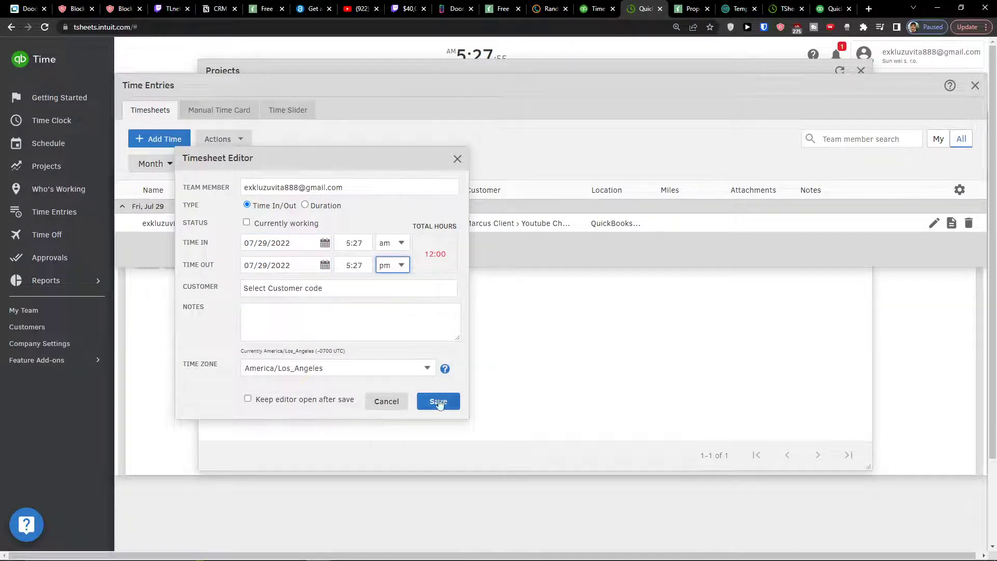
double_click(348, 266)
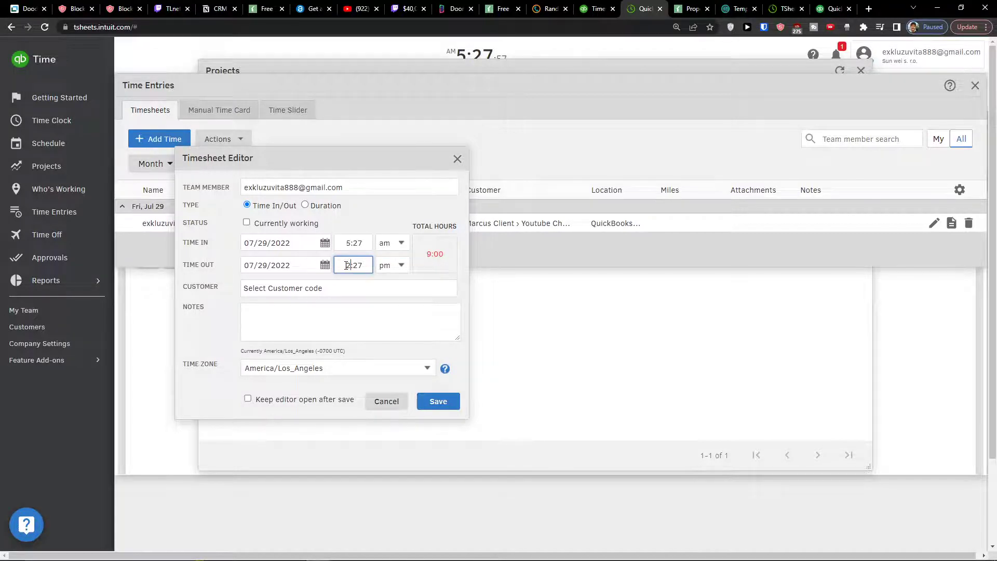
text(2)
click(373, 289)
click(350, 267)
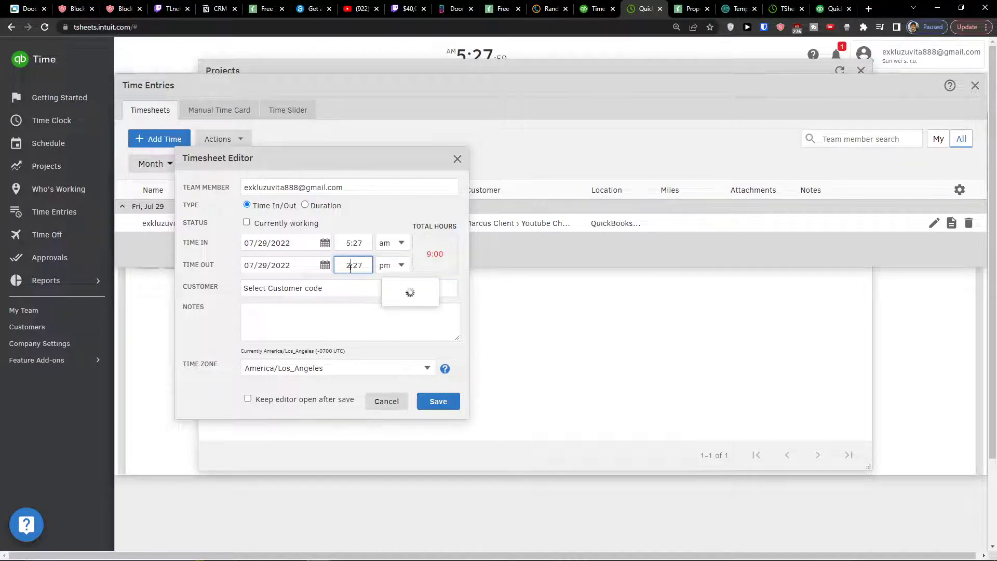
Assign the entry to Youtube Channel, move it to 07/28/2022, and save it.
click(684, 138)
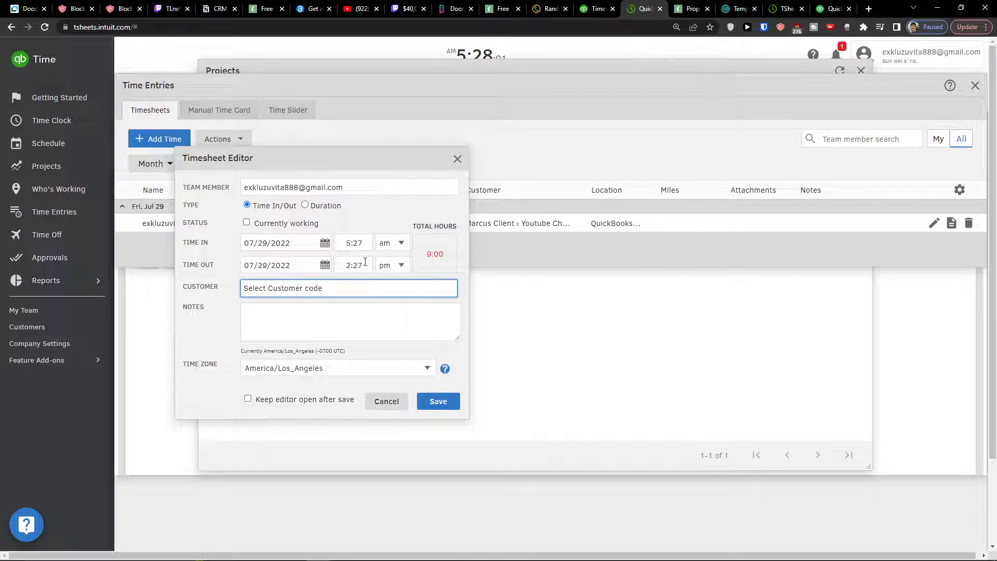
double_click(341, 266)
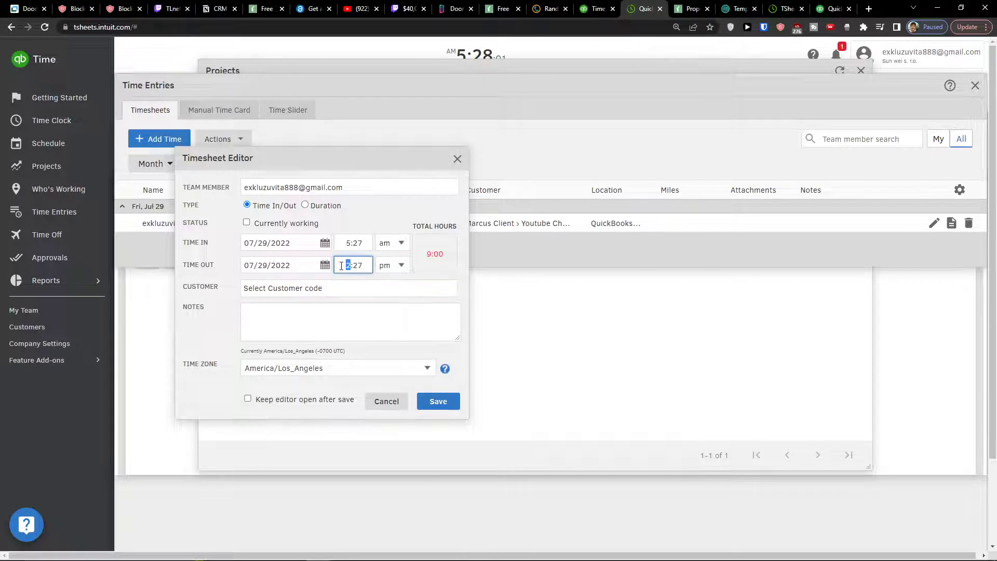
click(337, 294)
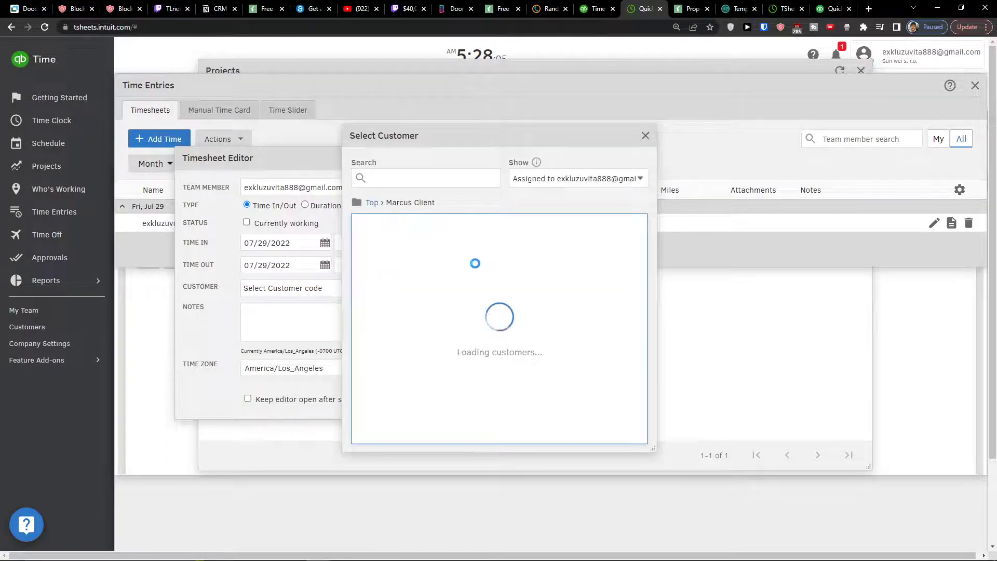
click(421, 224)
click(450, 408)
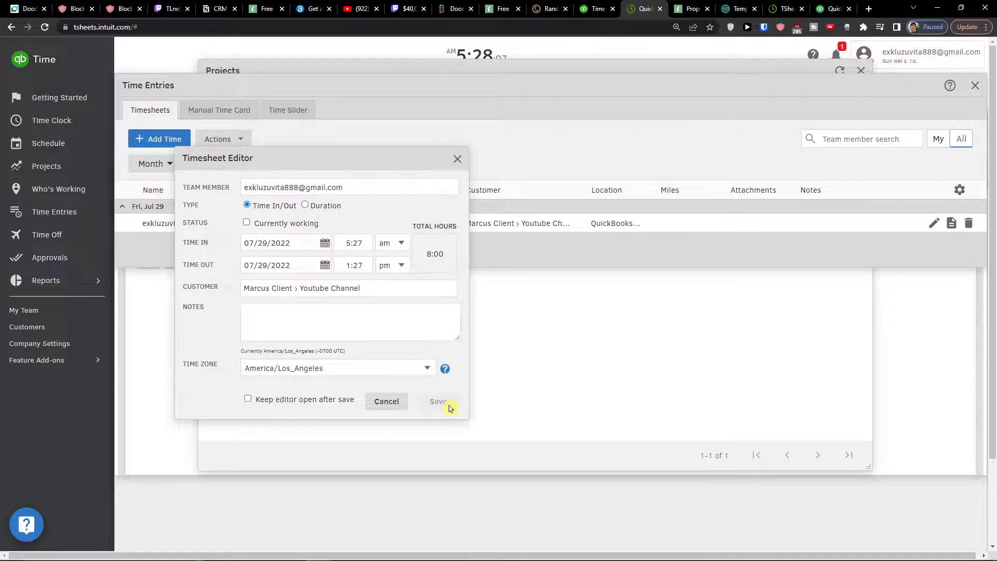
click(555, 306)
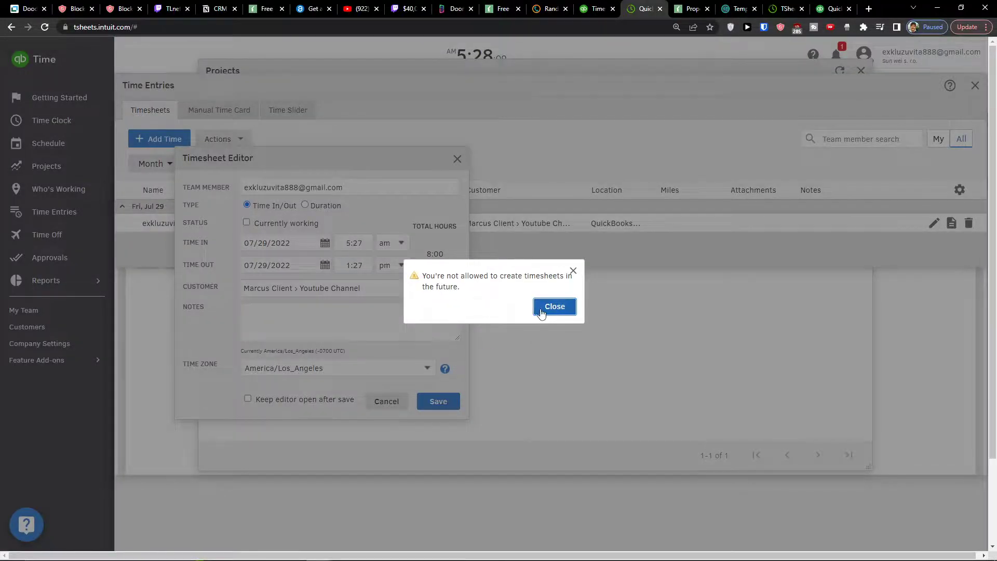
click(300, 249)
click(339, 370)
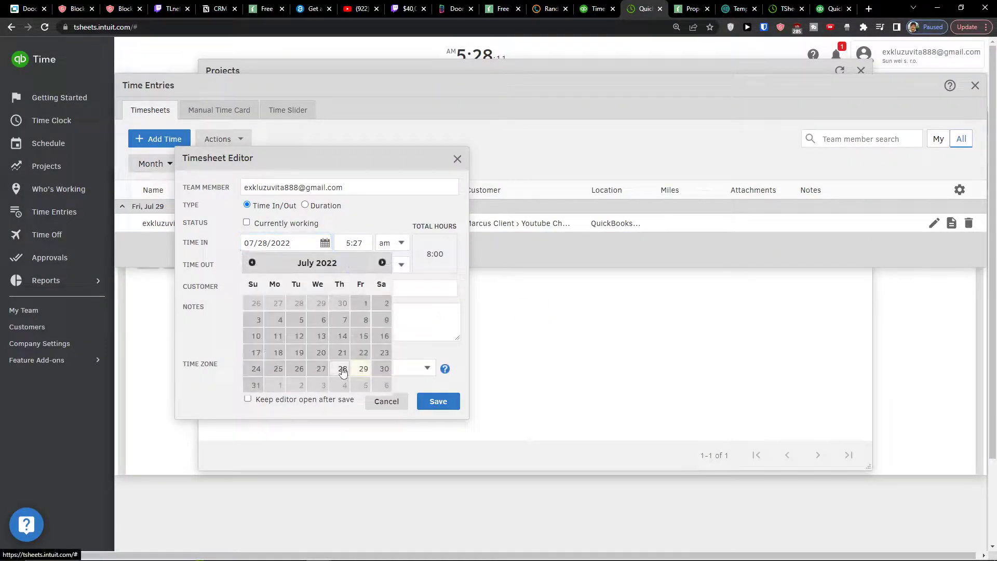
click(424, 400)
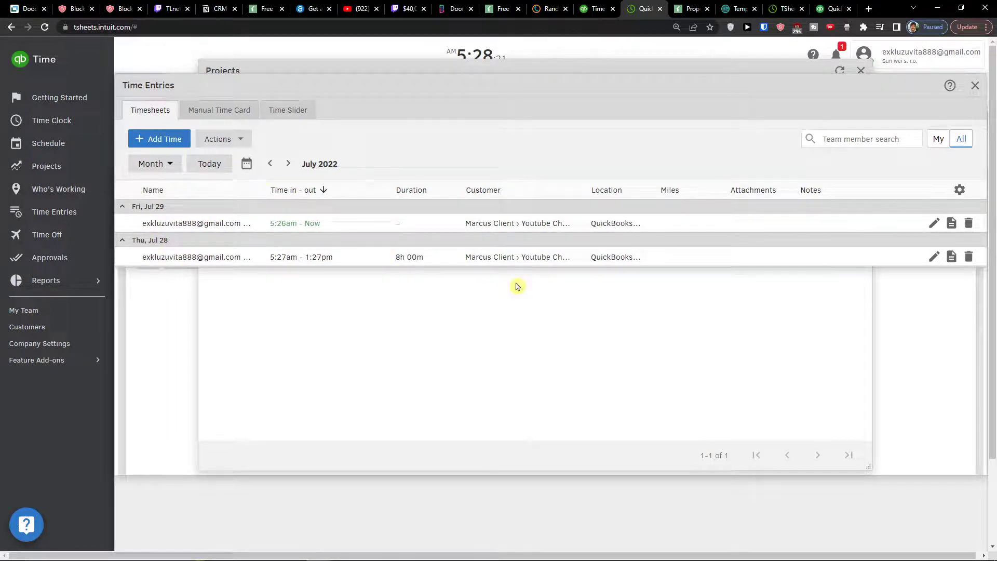
Close the Projects window and go to the Time Off page.
click(861, 70)
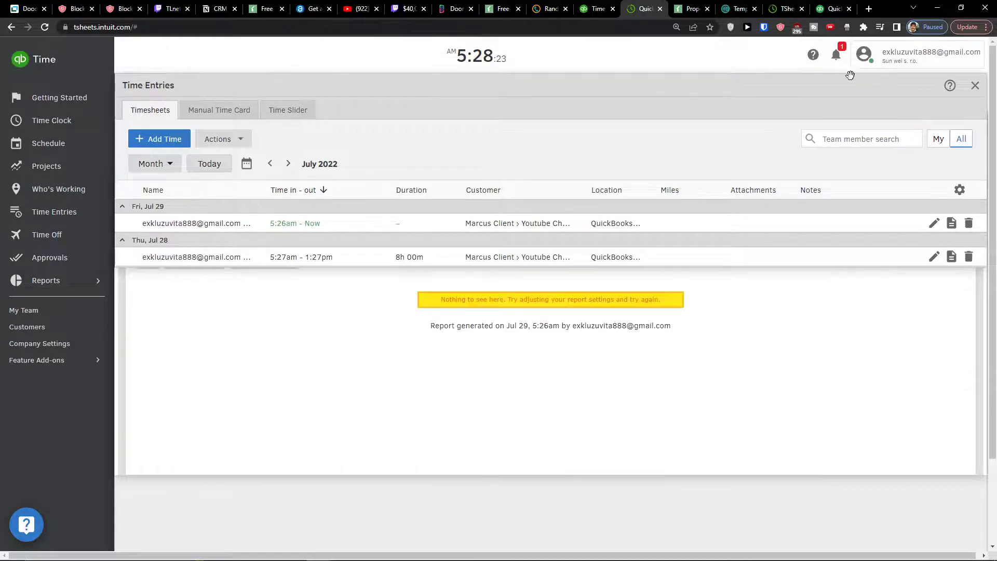
drag(837, 89, 820, 155)
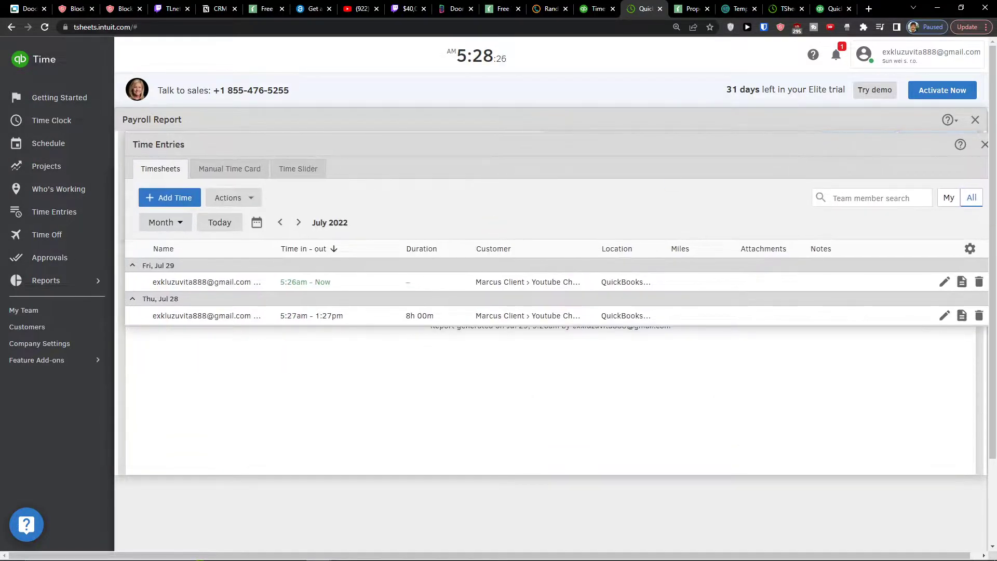
click(44, 233)
right_click(42, 230)
click(390, 173)
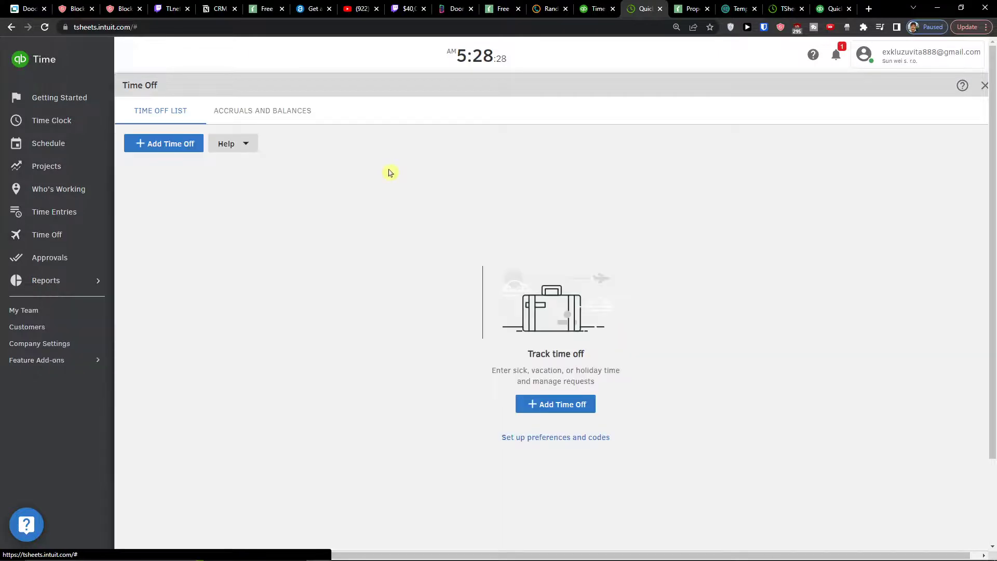
Add 8-hour Holiday time off on 7/29/2022 for both team members.
click(158, 145)
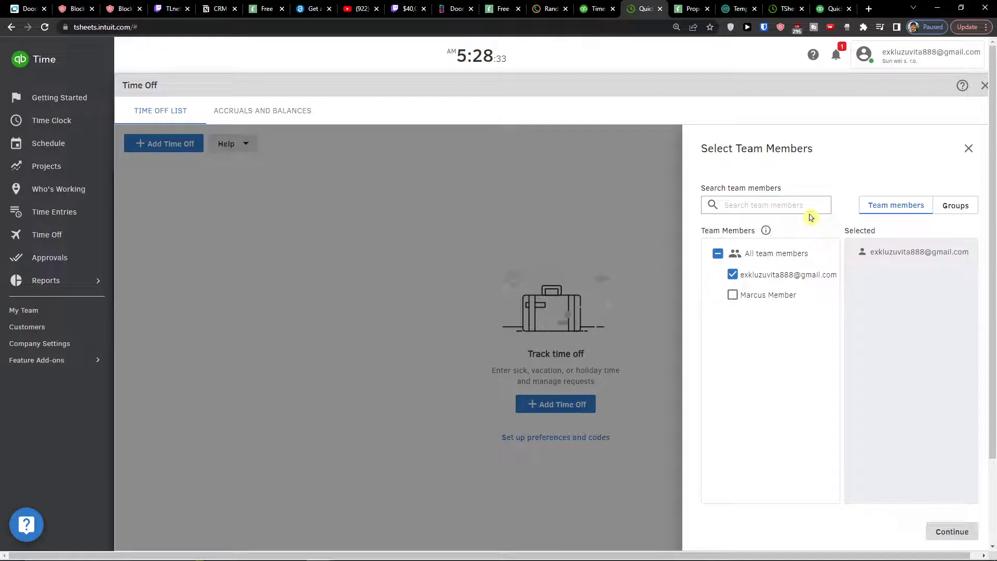
click(732, 294)
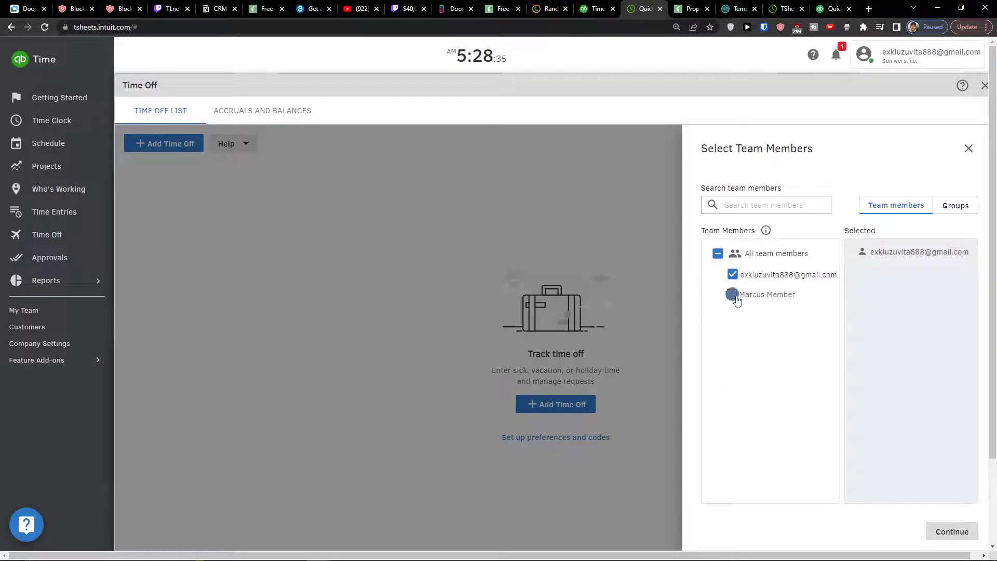
click(952, 532)
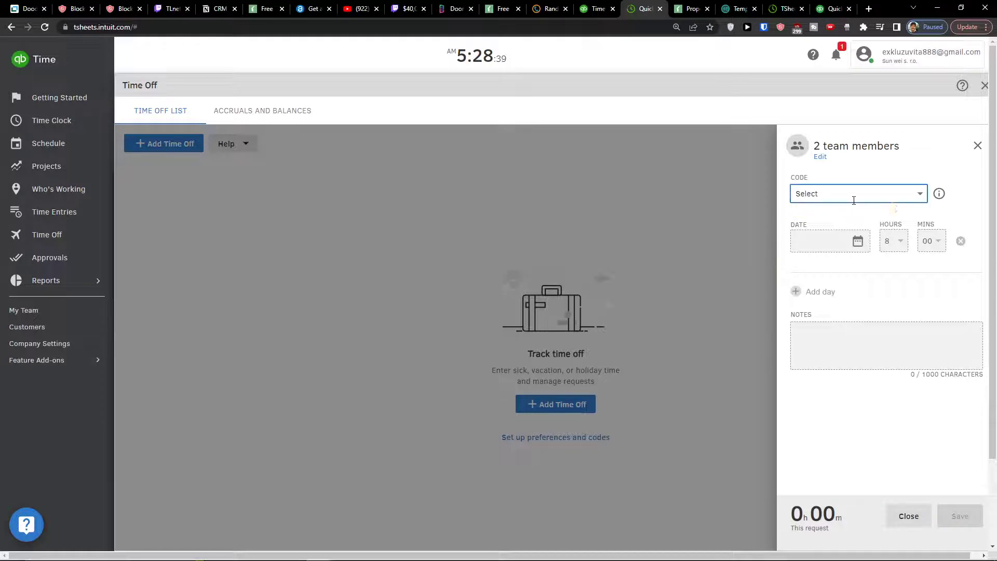
click(915, 197)
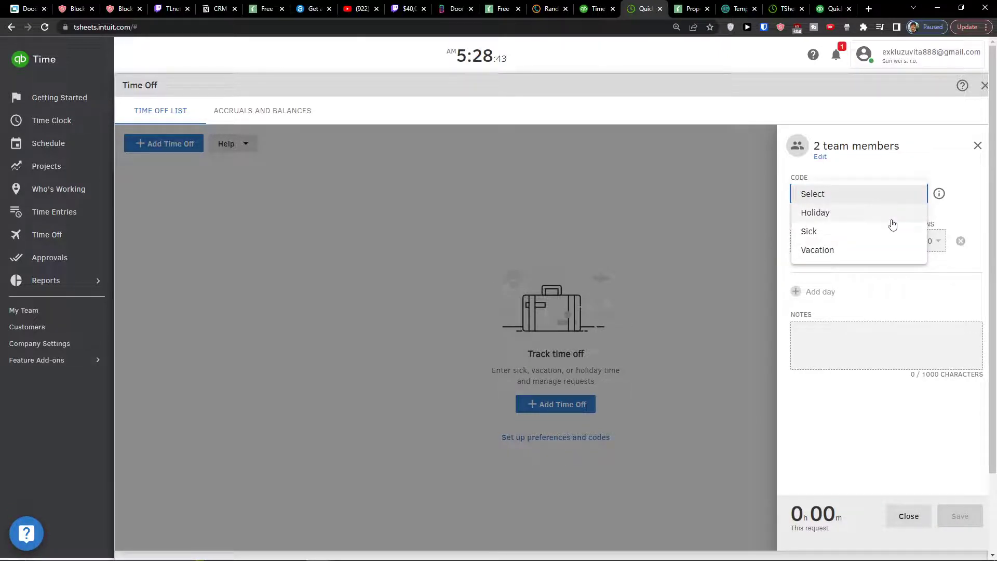
click(880, 214)
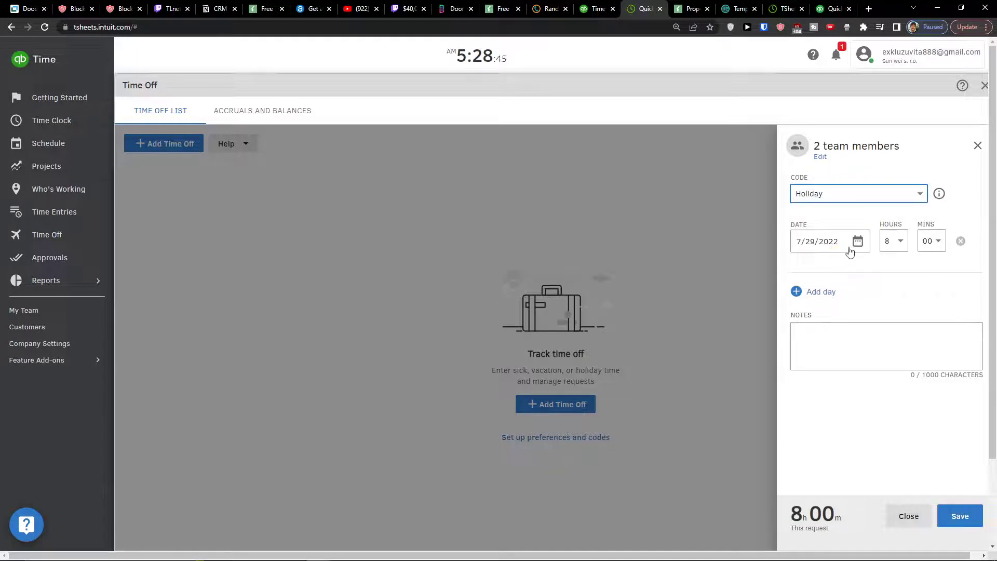
click(970, 517)
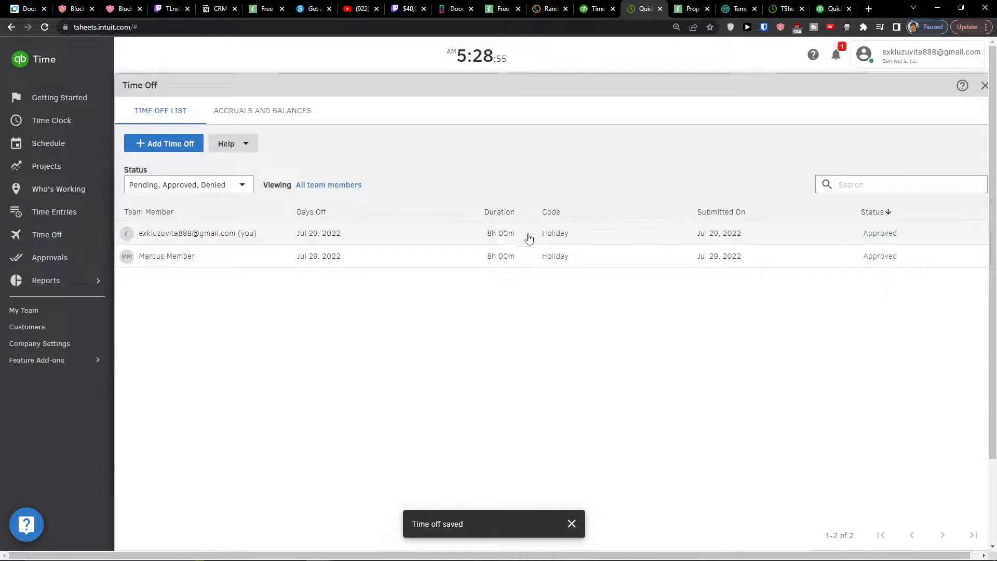
click(82, 269)
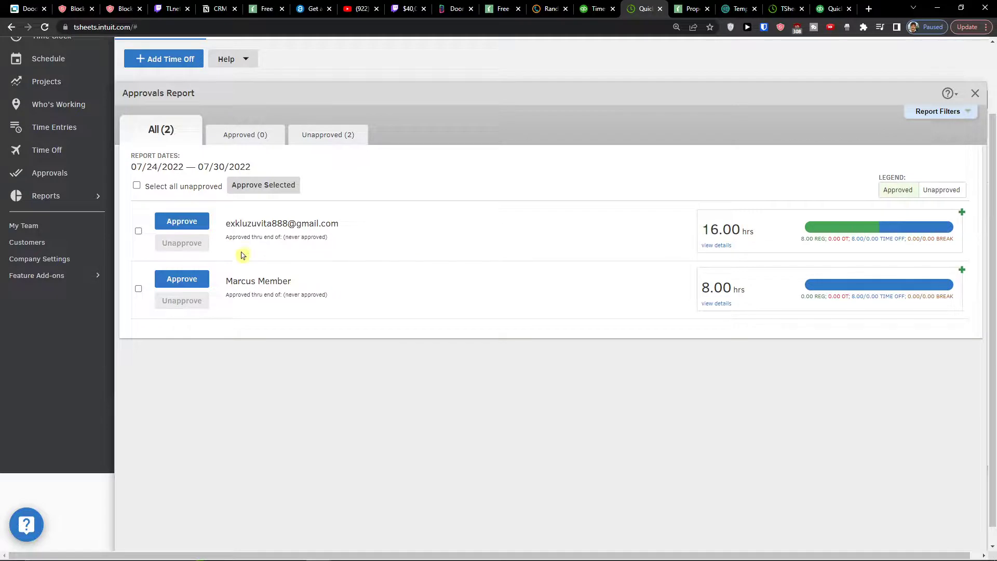
Try approving the account owner's time through July 30, which triggers a still-on-the-clock warning.
scroll(249, 226, up, 2)
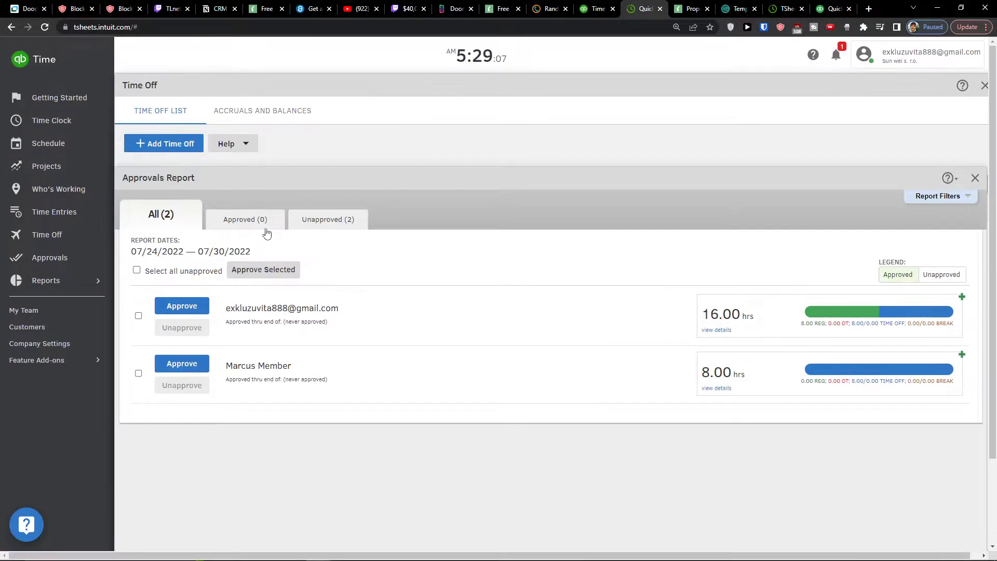
drag(216, 366, 323, 372)
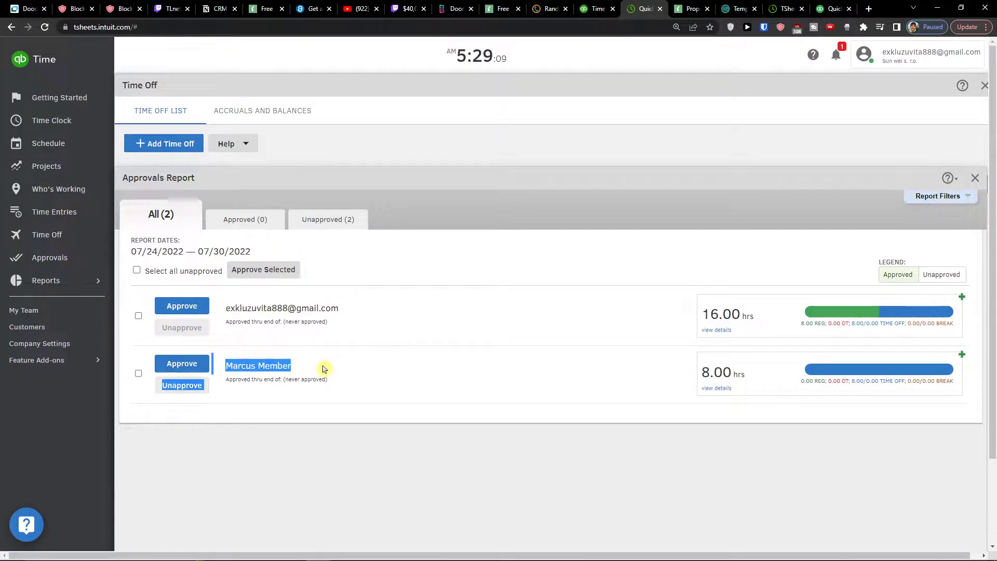
click(323, 372)
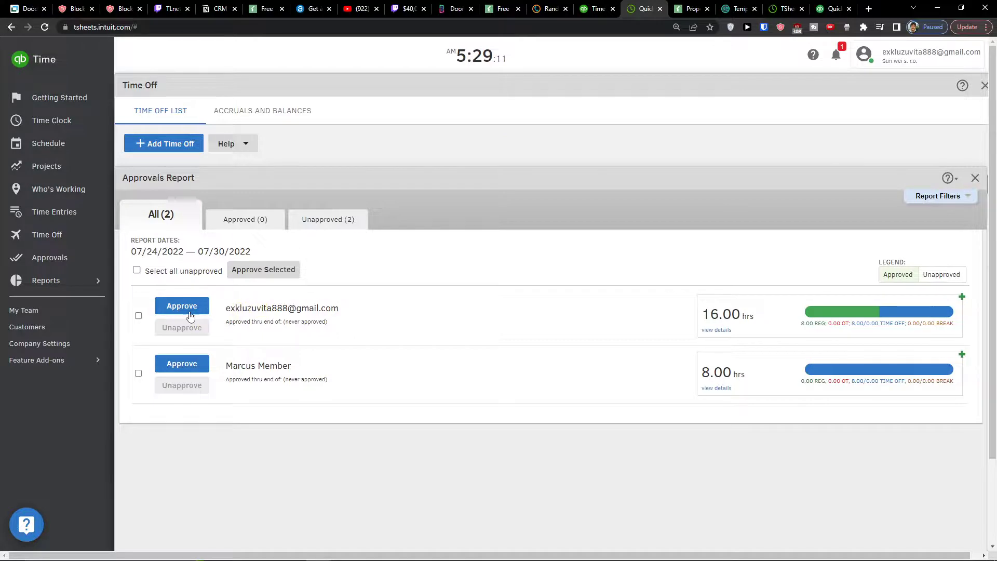
click(168, 308)
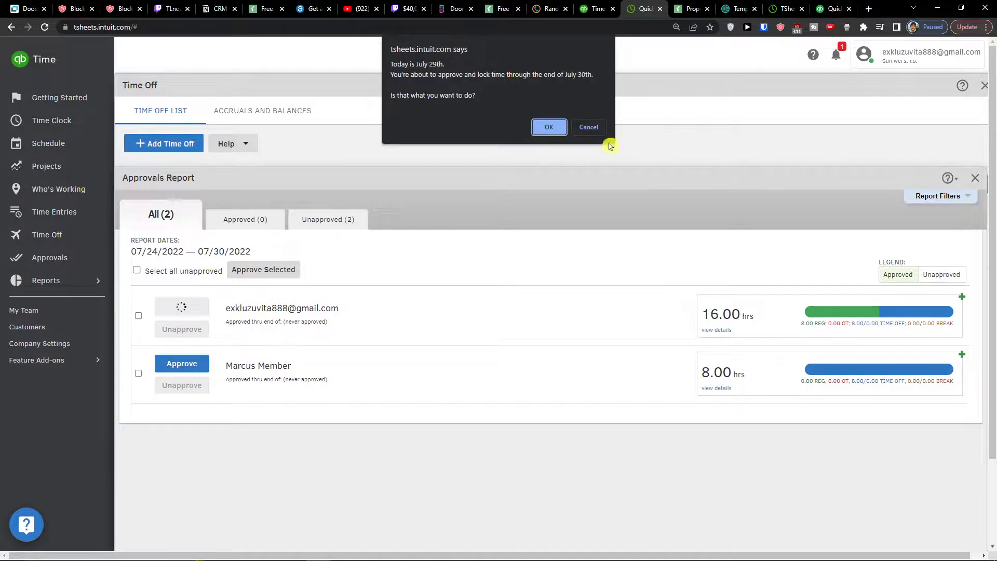
click(540, 132)
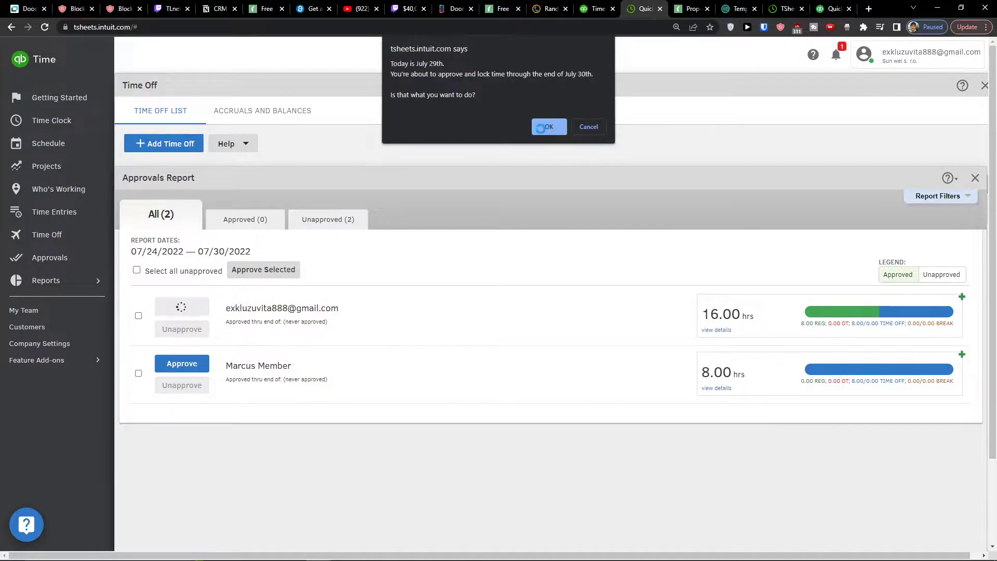
click(556, 308)
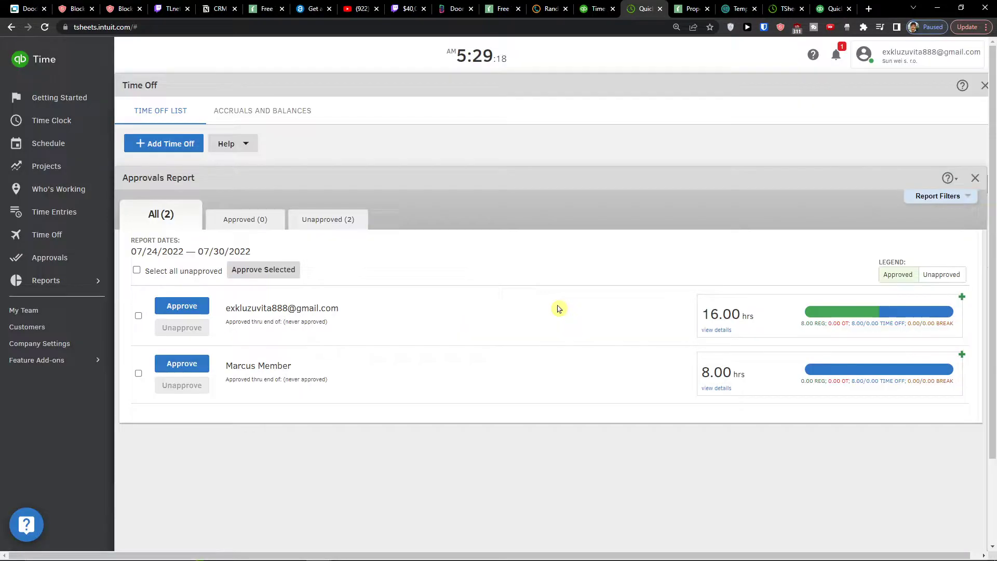
Clock the account owner out from the Time Clock.
click(67, 129)
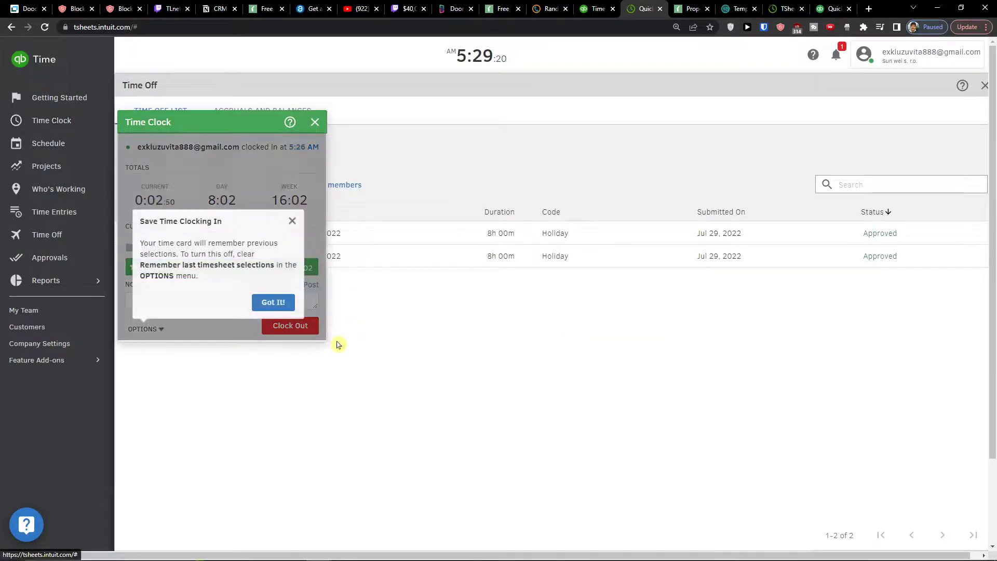
click(276, 301)
click(290, 325)
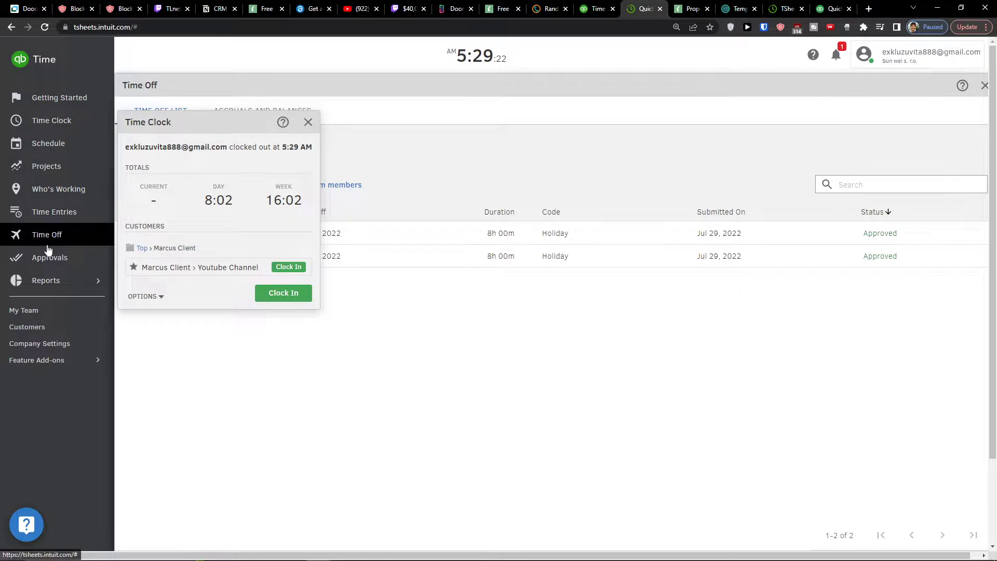
click(51, 258)
Approve both team members' timesheets for the week and show the Approved list.
click(210, 222)
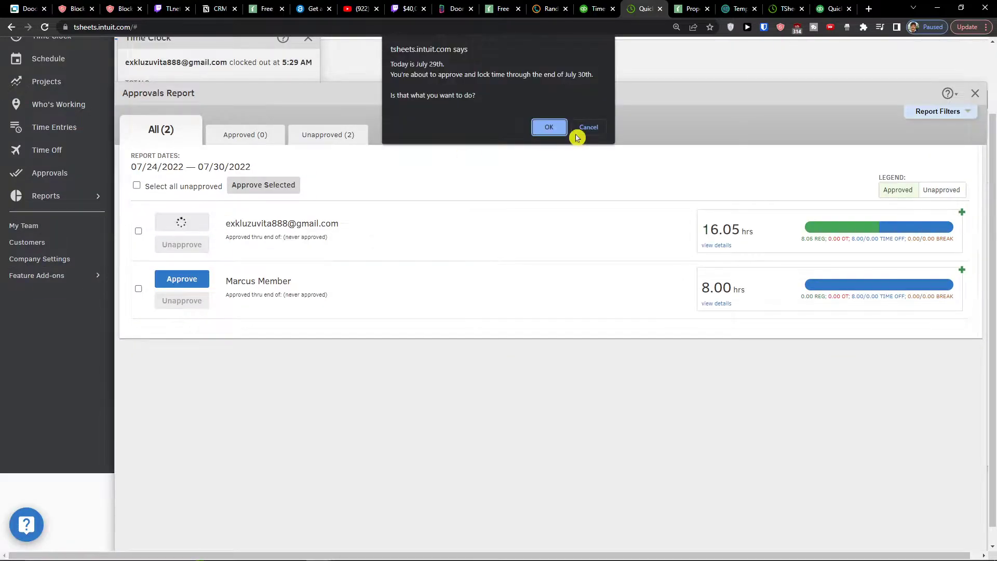
click(574, 134)
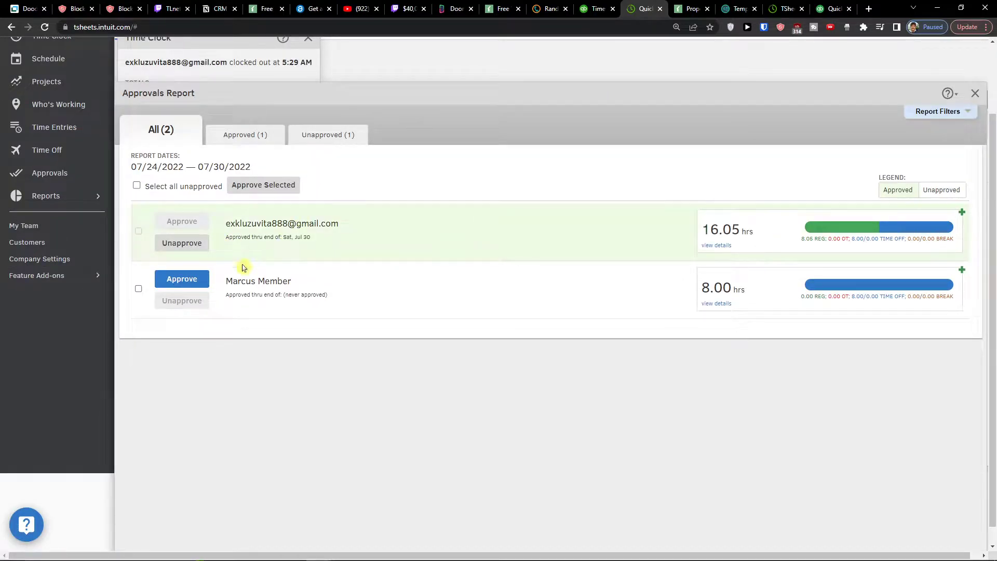
click(182, 279)
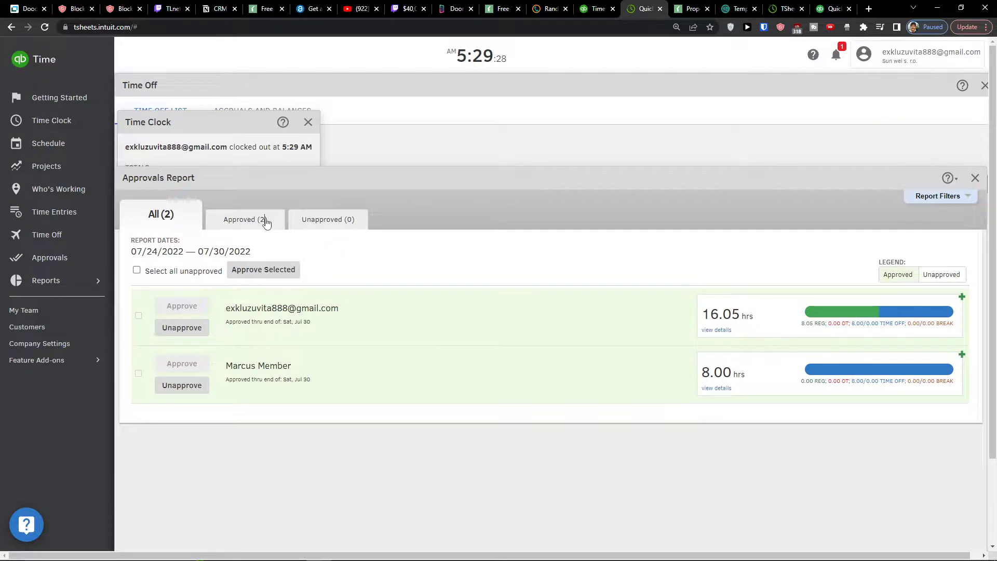
click(262, 219)
click(308, 124)
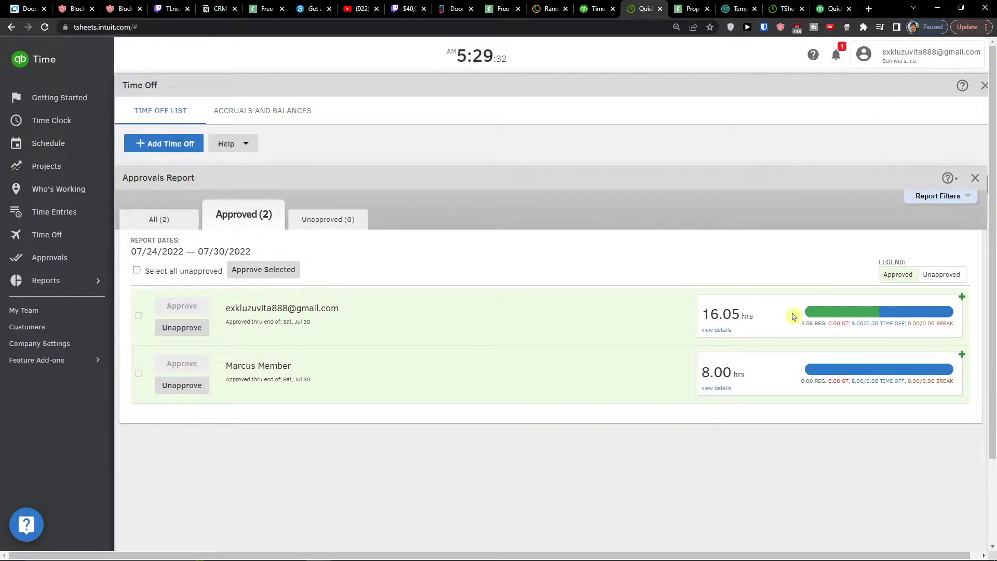
click(73, 277)
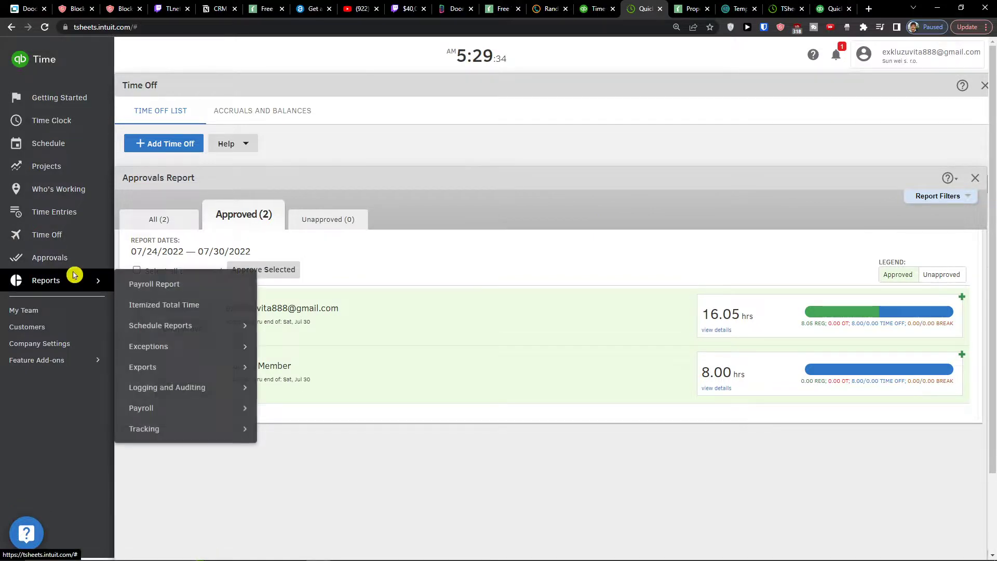
View the August Payroll Report filters, then open My Team with its two active members.
click(168, 285)
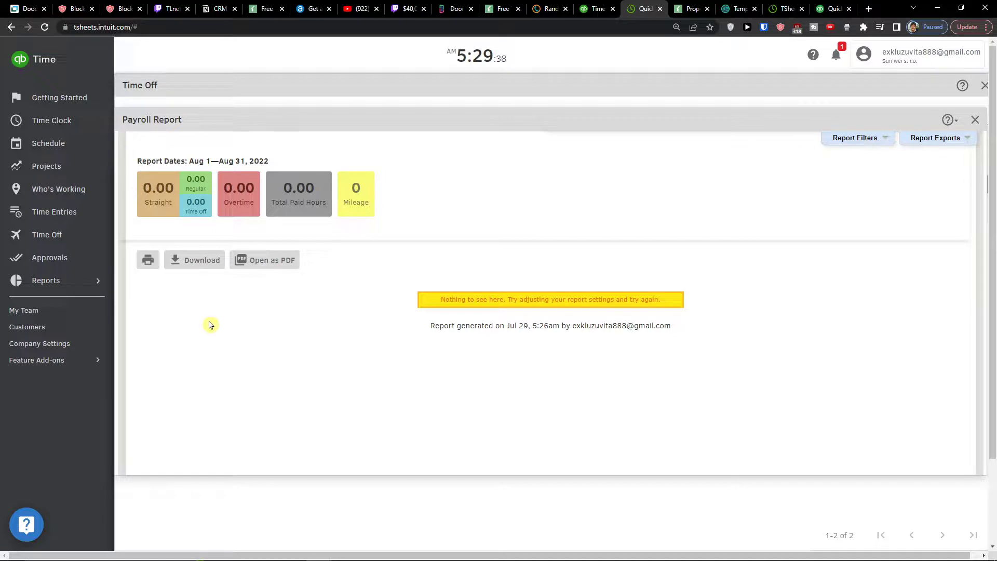
click(846, 146)
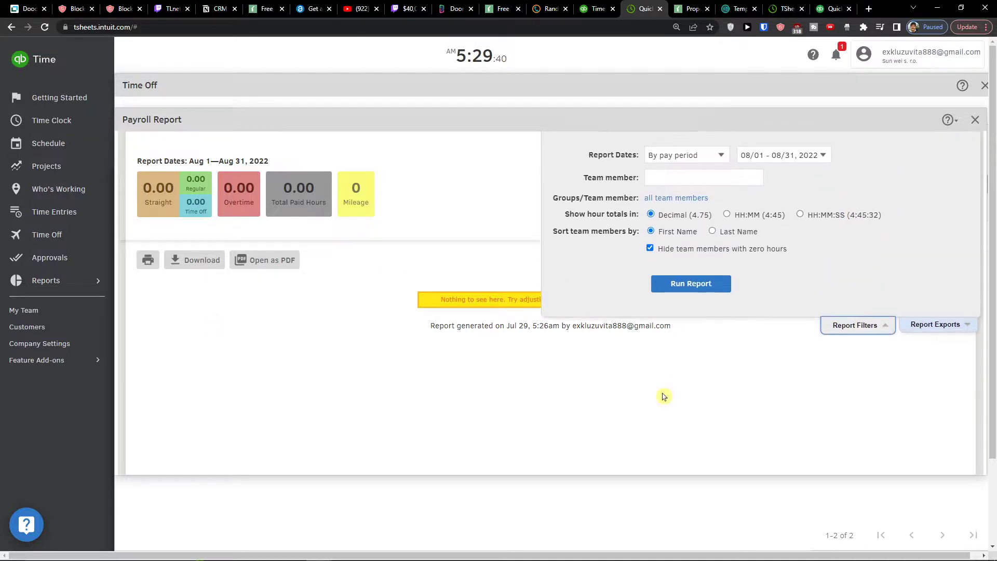
click(70, 280)
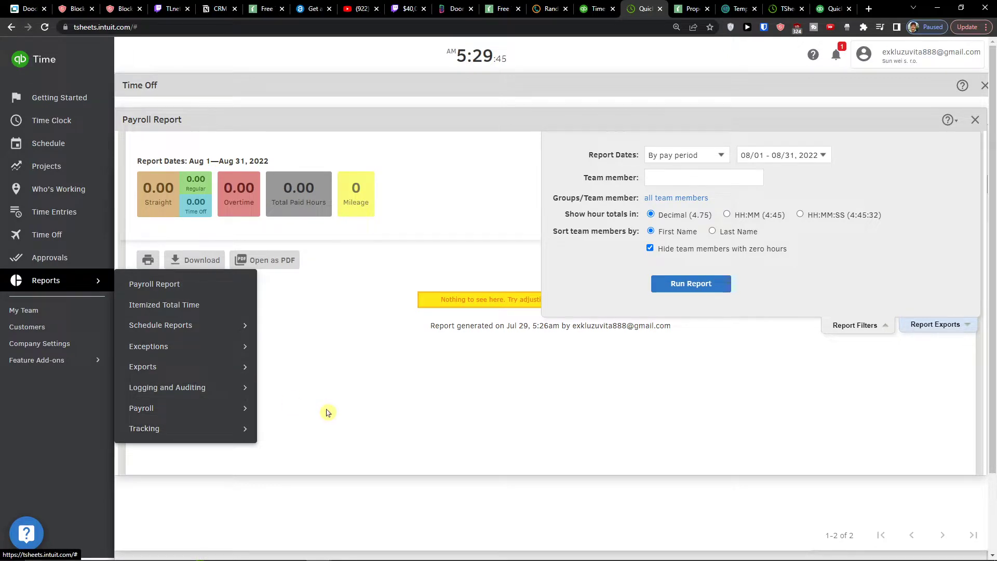
click(372, 428)
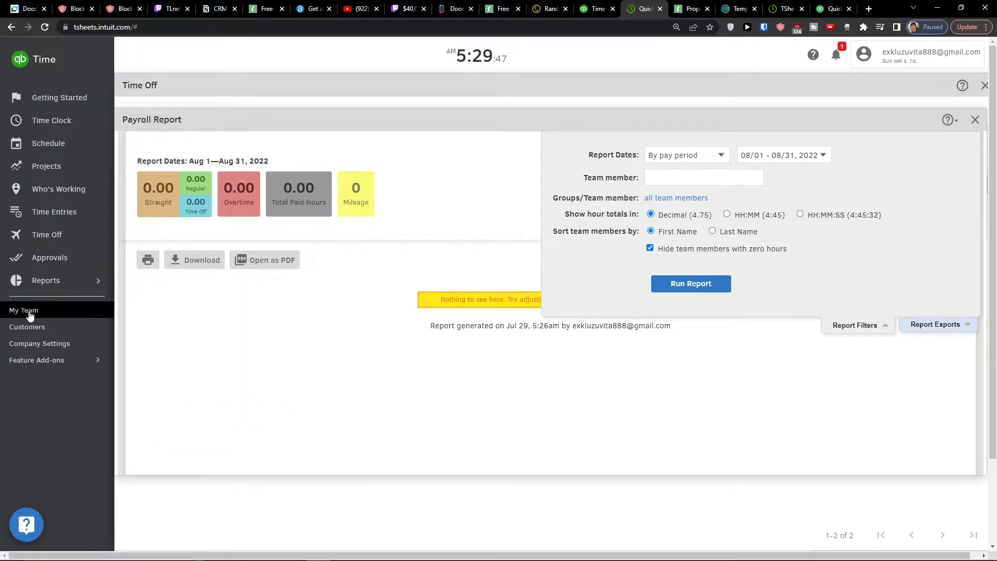
click(46, 311)
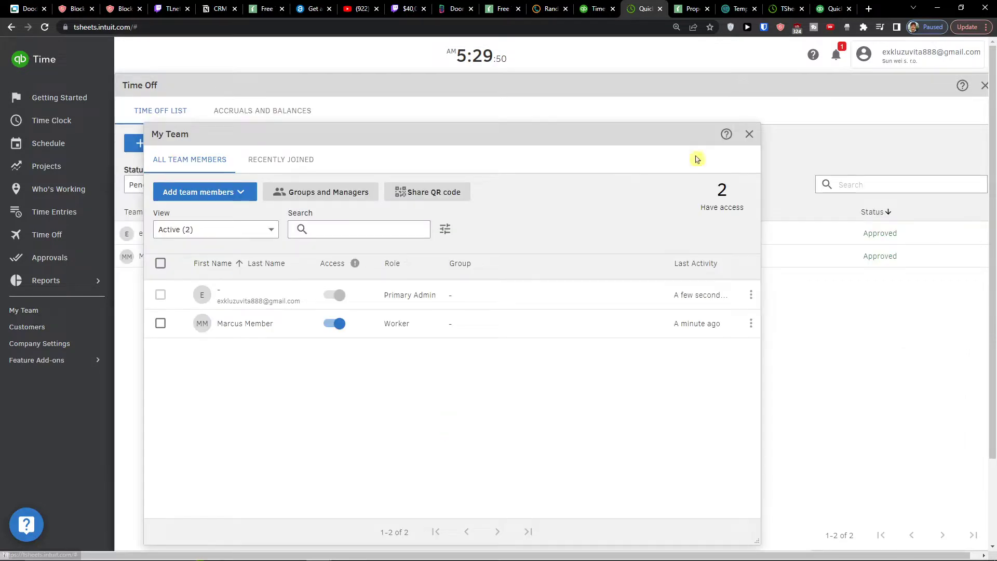
Close My Team, view the Customers list with Marcus Client, and open Company Settings.
click(750, 136)
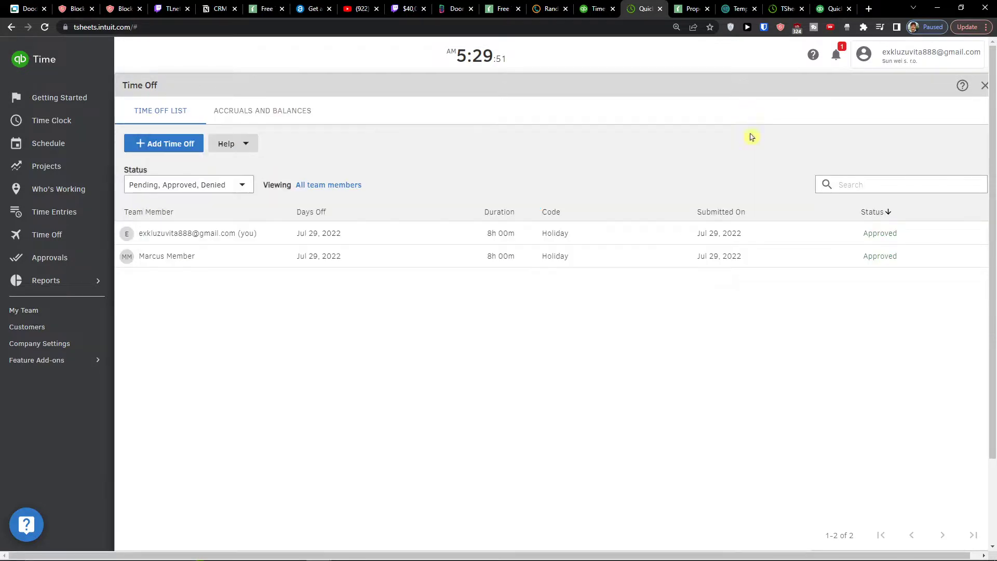
click(61, 331)
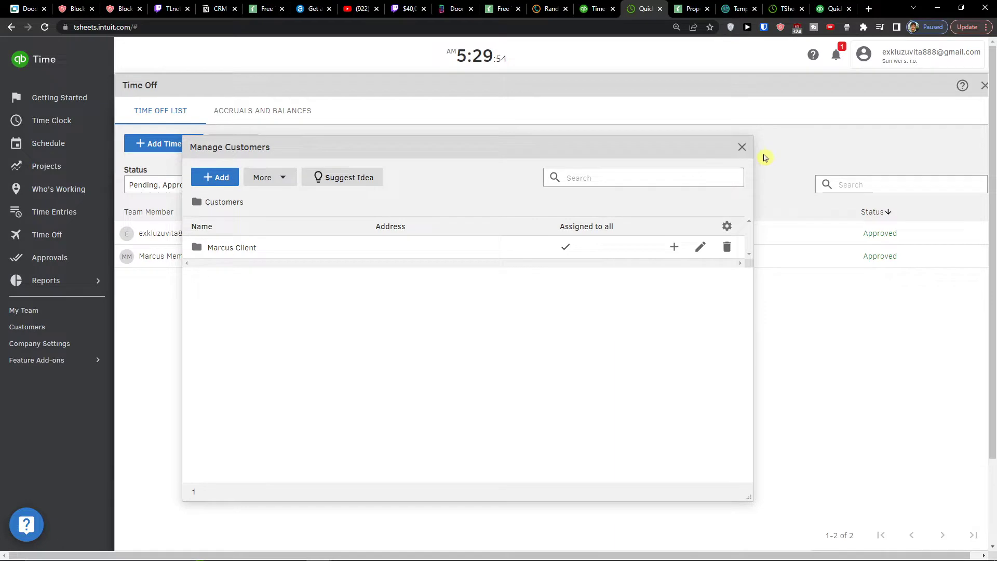
click(748, 148)
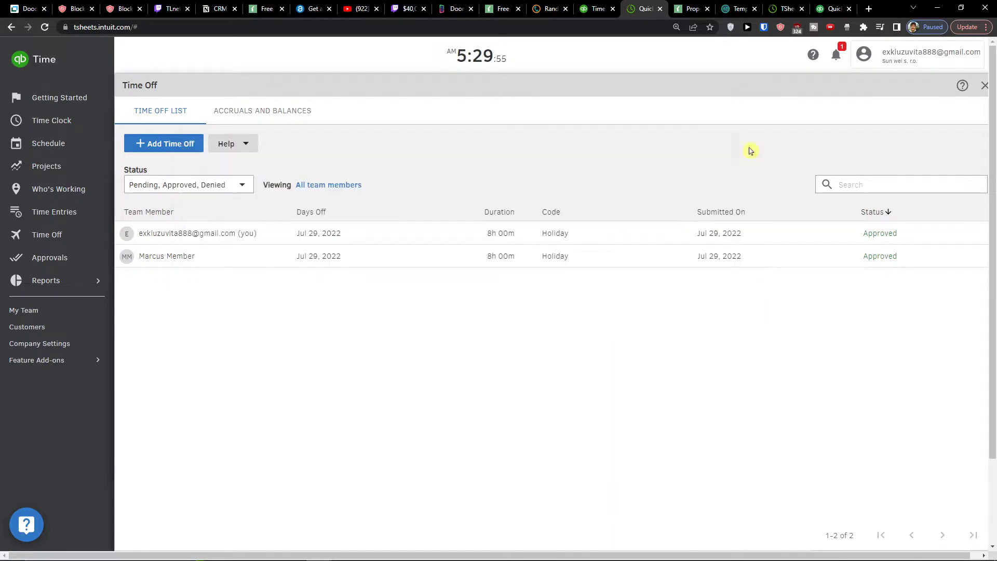
click(83, 347)
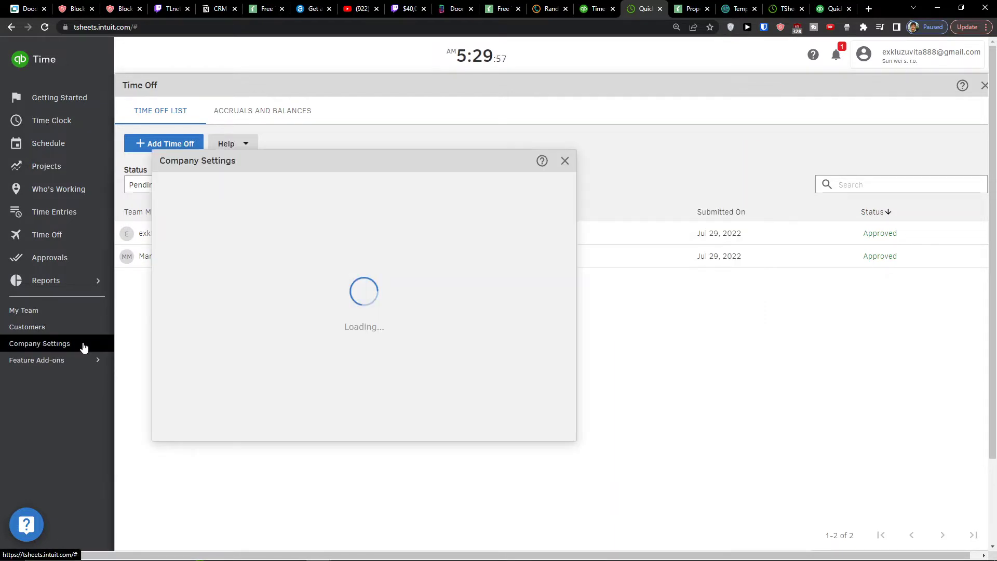